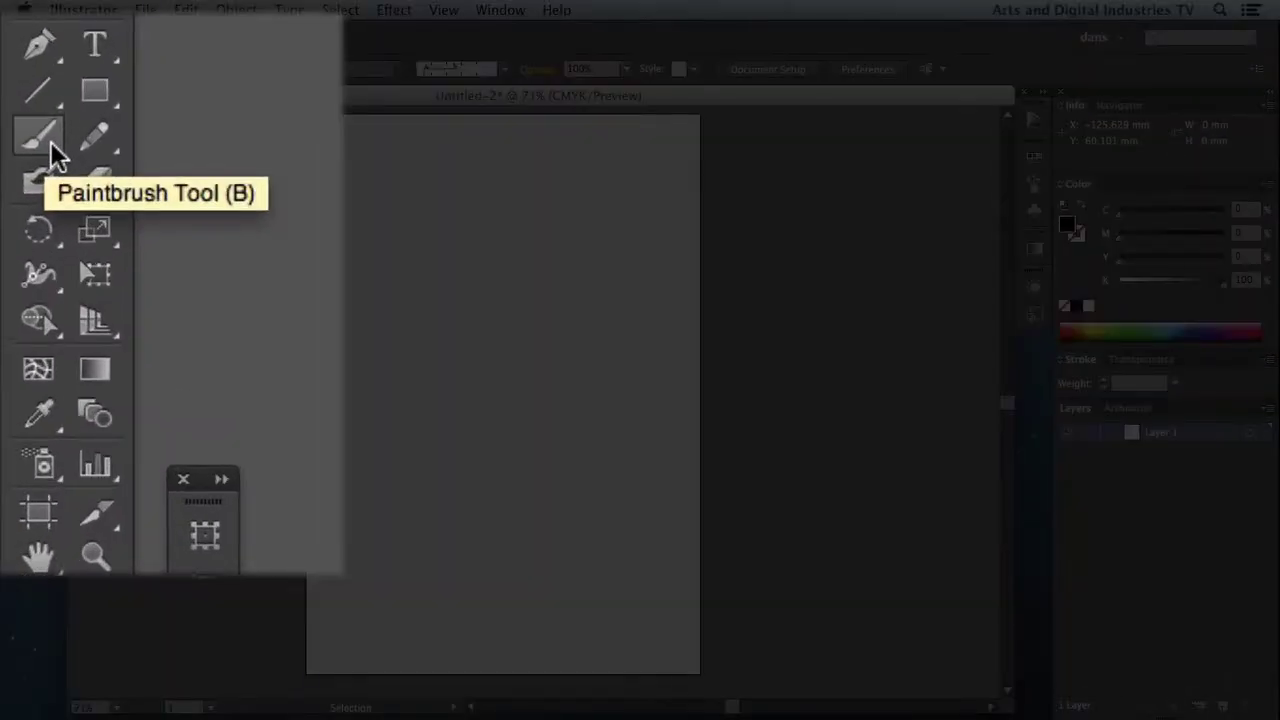
- Select the Paintbrush tool with the 15 pt. Round brush for freehand strokes
{"action": "left_click", "coordinate": [52, 146]}
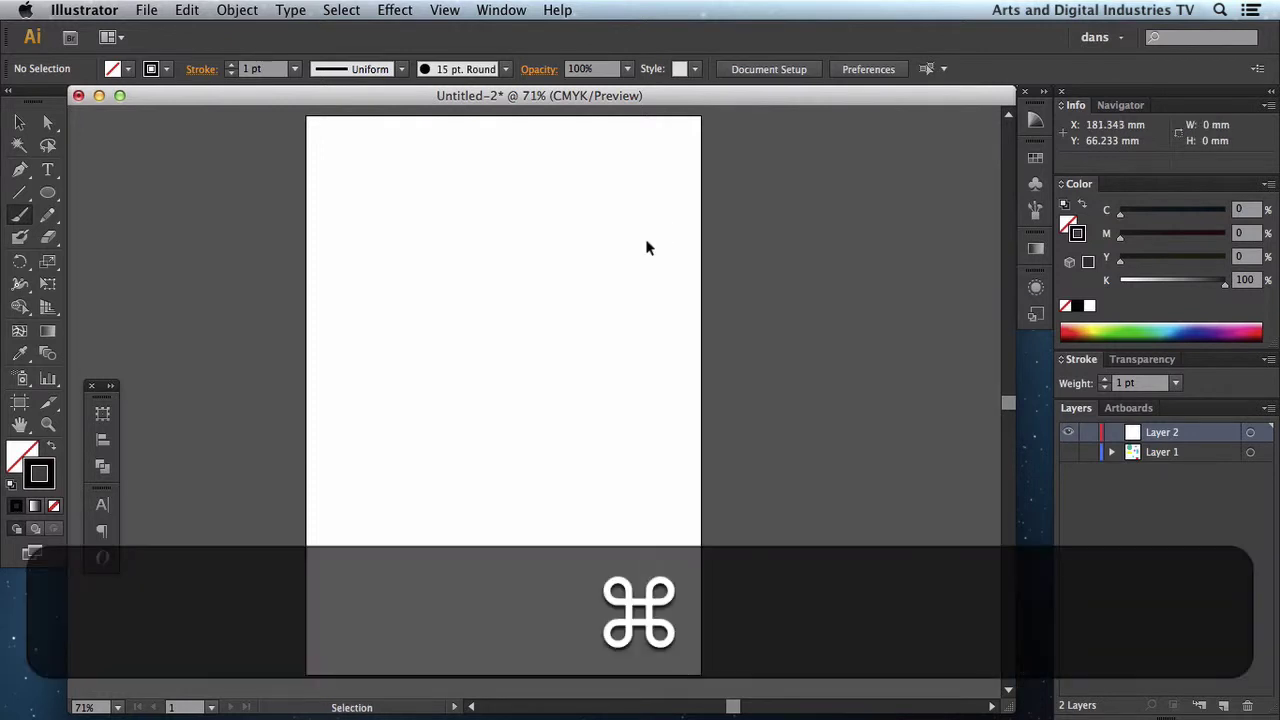
- Zoom to 150%, centre the artboard, and paint a thick black S-shaped stroke across it
{"action": "key", "text": "super+equal"}
{"action": "key", "text": "super+equal"}
{"action": "mouse_move", "coordinate": [609, 203]}
{"action": "left_mouse_down"}
{"action": "mouse_move", "coordinate": [657, 303]}
{"action": "mouse_move", "coordinate": [666, 397]}
{"action": "mouse_move", "coordinate": [647, 474]}
{"action": "mouse_move", "coordinate": [649, 551]}
{"action": "mouse_move", "coordinate": [651, 511]}
{"action": "left_mouse_up"}
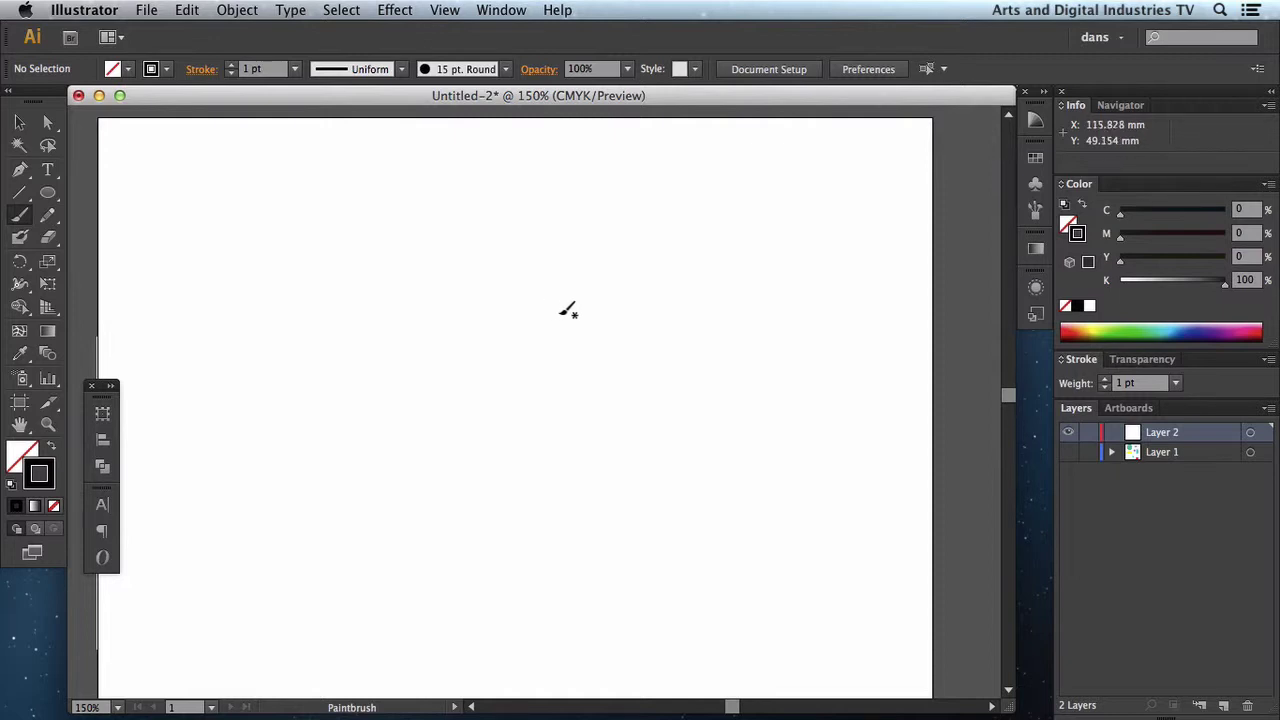
{"action": "mouse_move", "coordinate": [186, 234]}
{"action": "left_mouse_down"}
{"action": "mouse_move", "coordinate": [327, 249]}
{"action": "mouse_move", "coordinate": [459, 462]}
{"action": "mouse_move", "coordinate": [661, 500]}
{"action": "mouse_move", "coordinate": [805, 460]}
{"action": "left_mouse_up"}
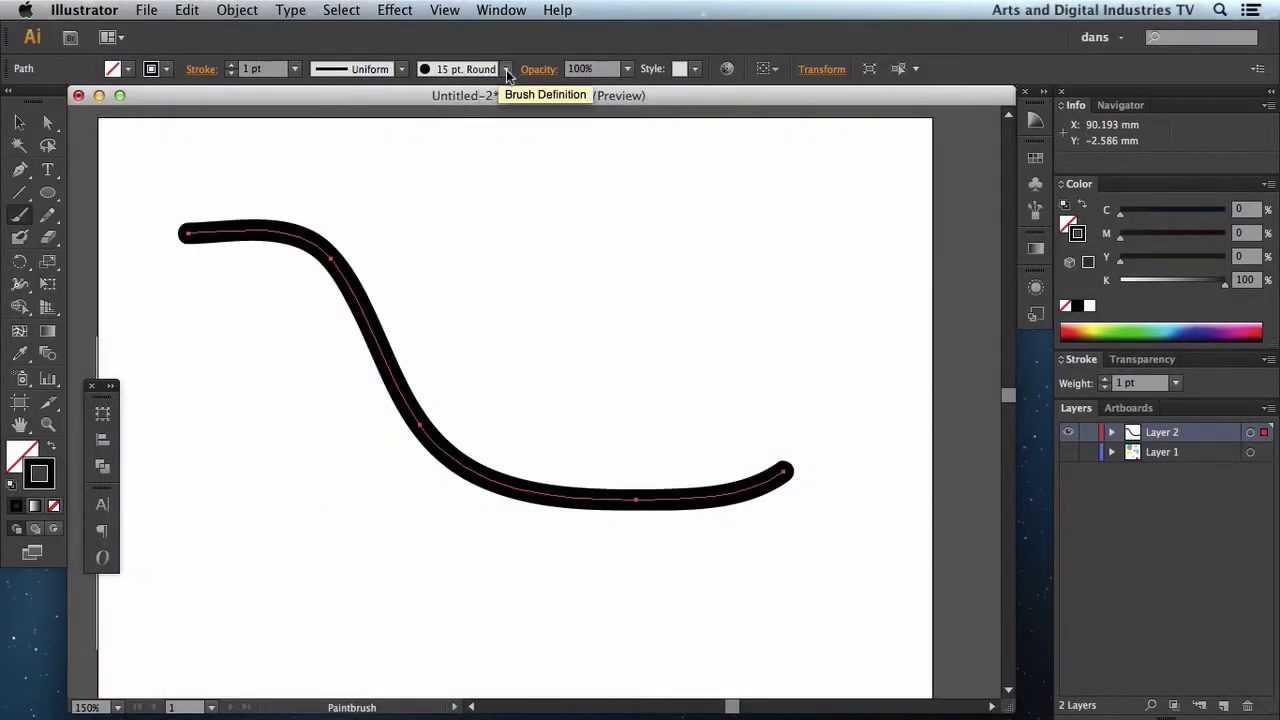
- Detach the Brushes panel into a floating panel beside the canvas
{"action": "left_click", "coordinate": [1036, 211]}
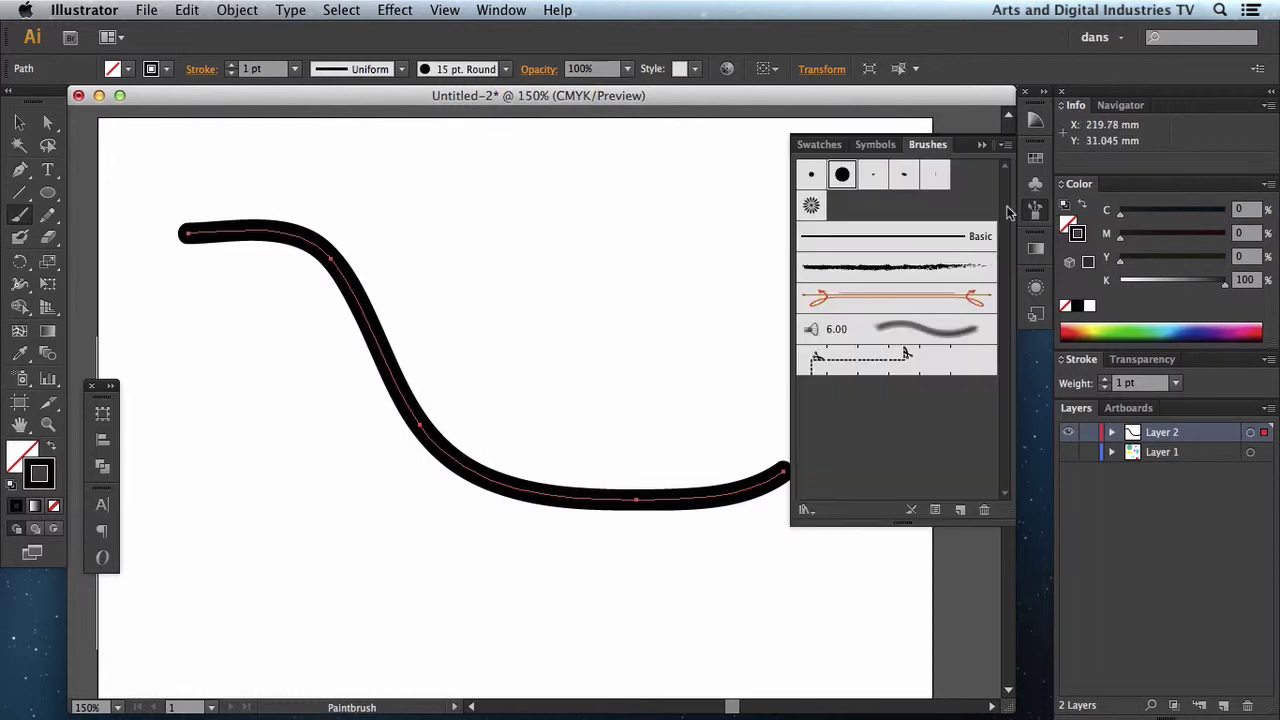
{"action": "mouse_move", "coordinate": [932, 148]}
{"action": "left_mouse_down"}
{"action": "mouse_move", "coordinate": [694, 157]}
{"action": "mouse_move", "coordinate": [779, 277]}
{"action": "mouse_move", "coordinate": [934, 123]}
{"action": "mouse_move", "coordinate": [912, 124]}
{"action": "left_mouse_up"}
{"action": "left_click", "coordinate": [982, 145]}
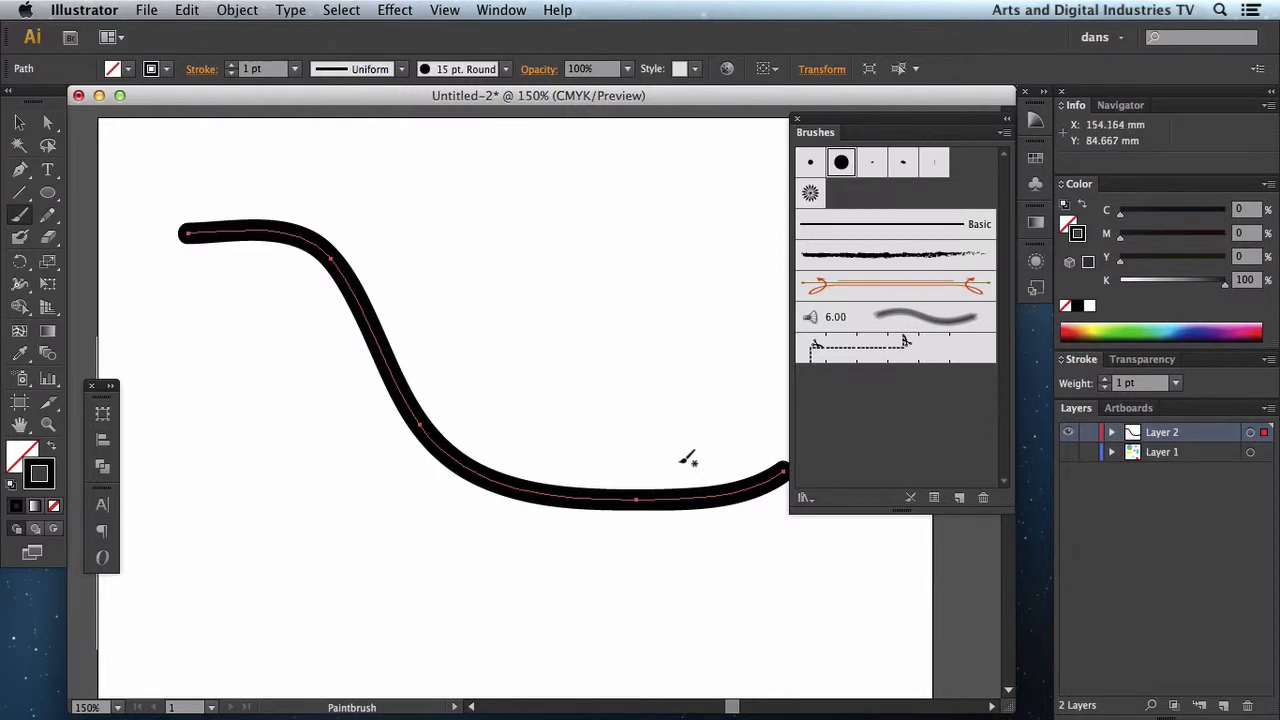
- Try the Divider, dashed and Charcoal - Feather brushes, then apply Random Sized Flowers
{"action": "left_click", "coordinate": [867, 290]}
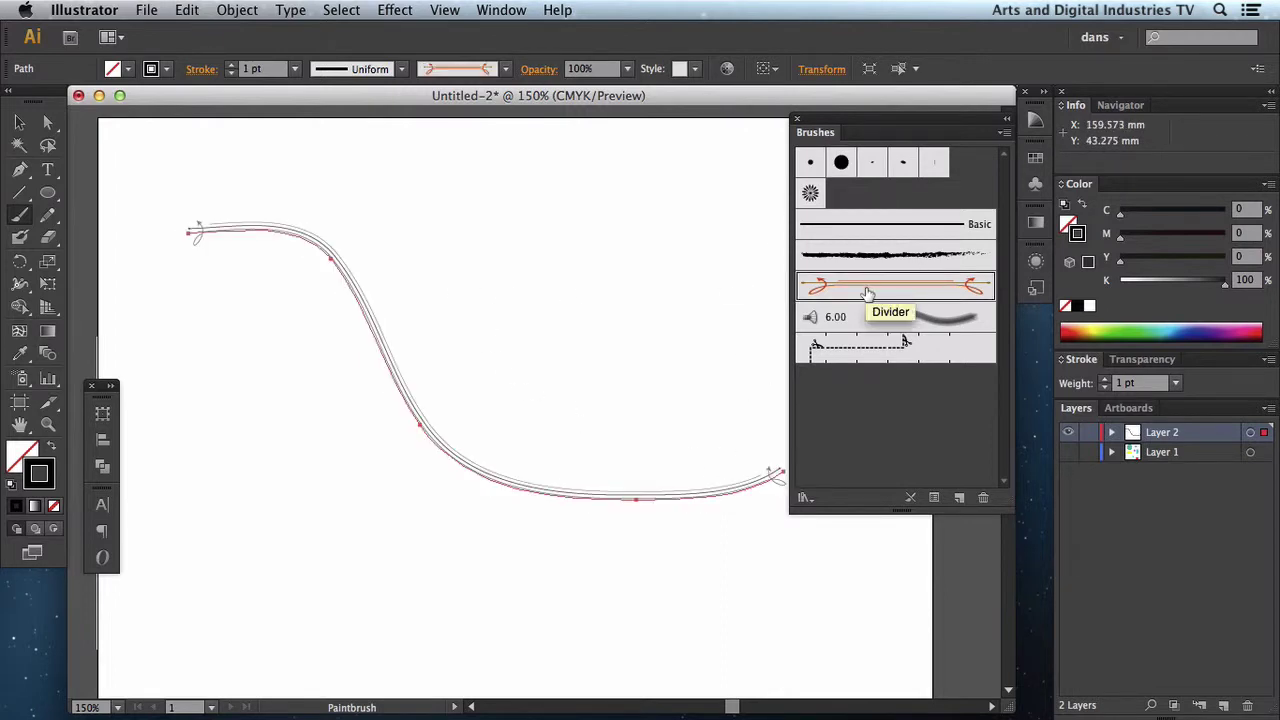
{"action": "left_click", "coordinate": [900, 345]}
{"action": "left_click", "coordinate": [878, 256]}
{"action": "left_click", "coordinate": [843, 165]}
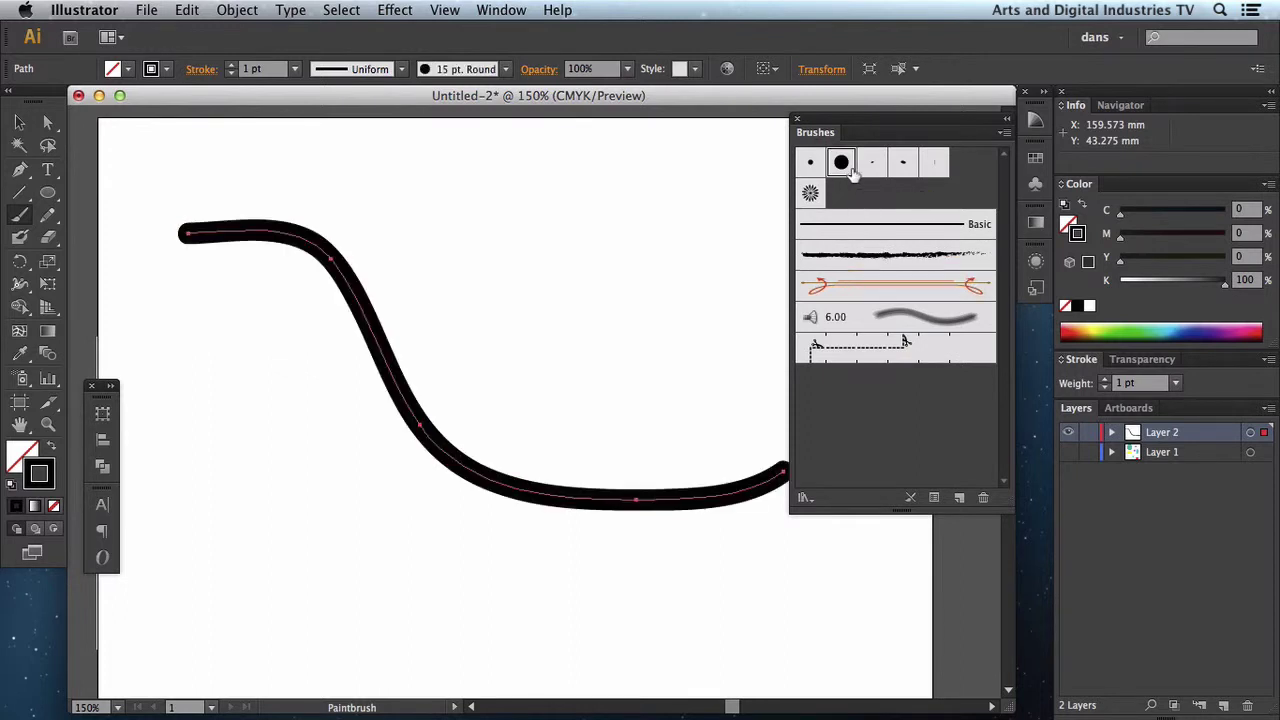
{"action": "left_click", "coordinate": [812, 192]}
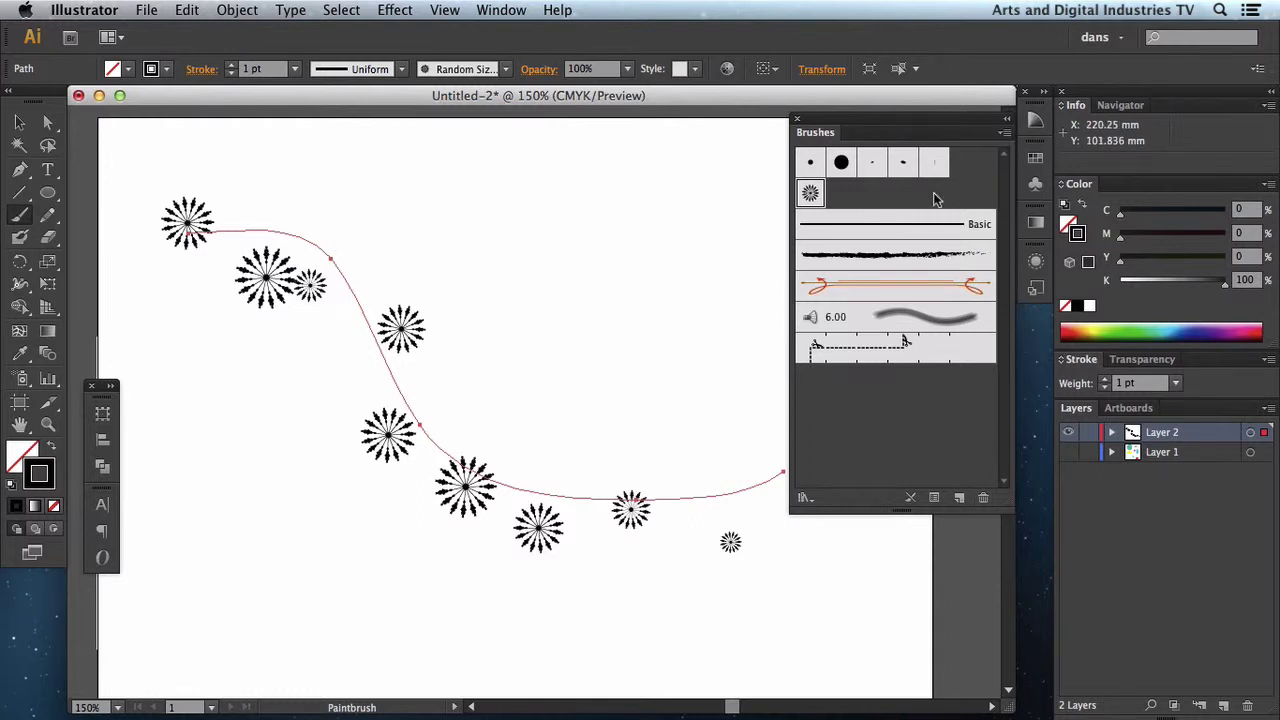
- Open the Decorative > Elegant Curl & Floral Brush Set library and dock it beside Brushes
{"action": "left_click", "coordinate": [1004, 135]}
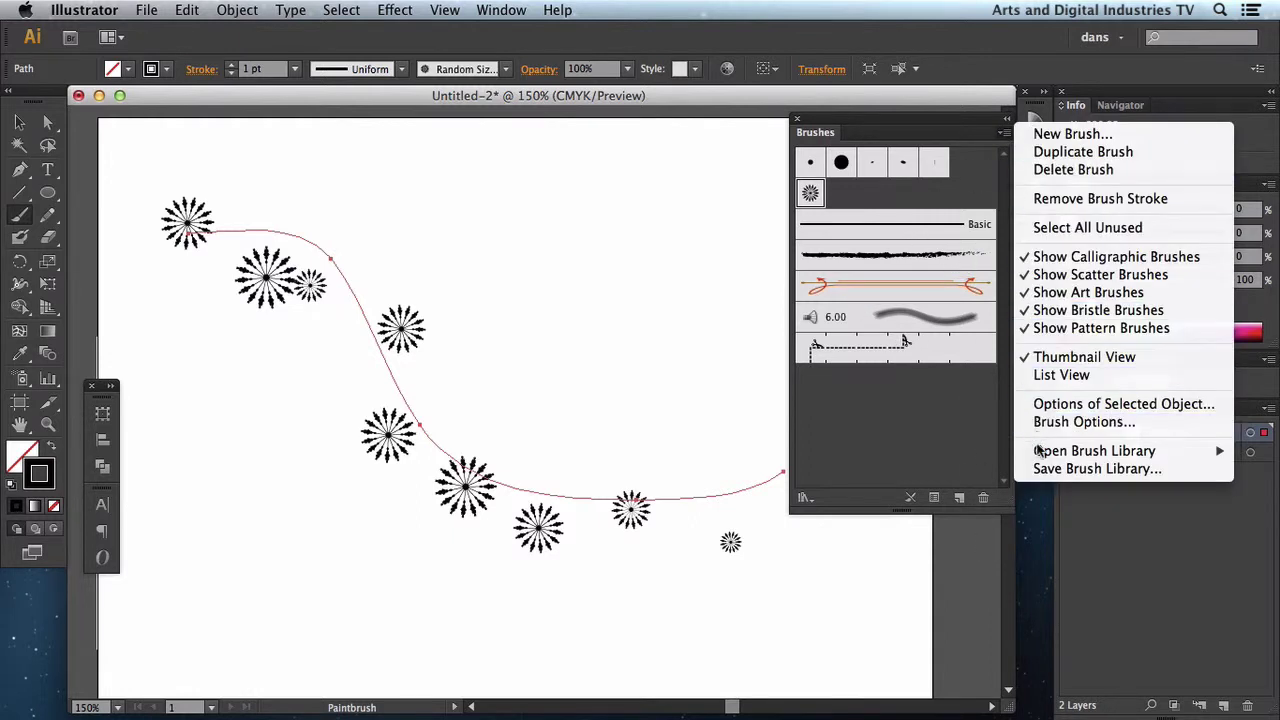
{"action": "mouse_move", "coordinate": [1040, 455]}
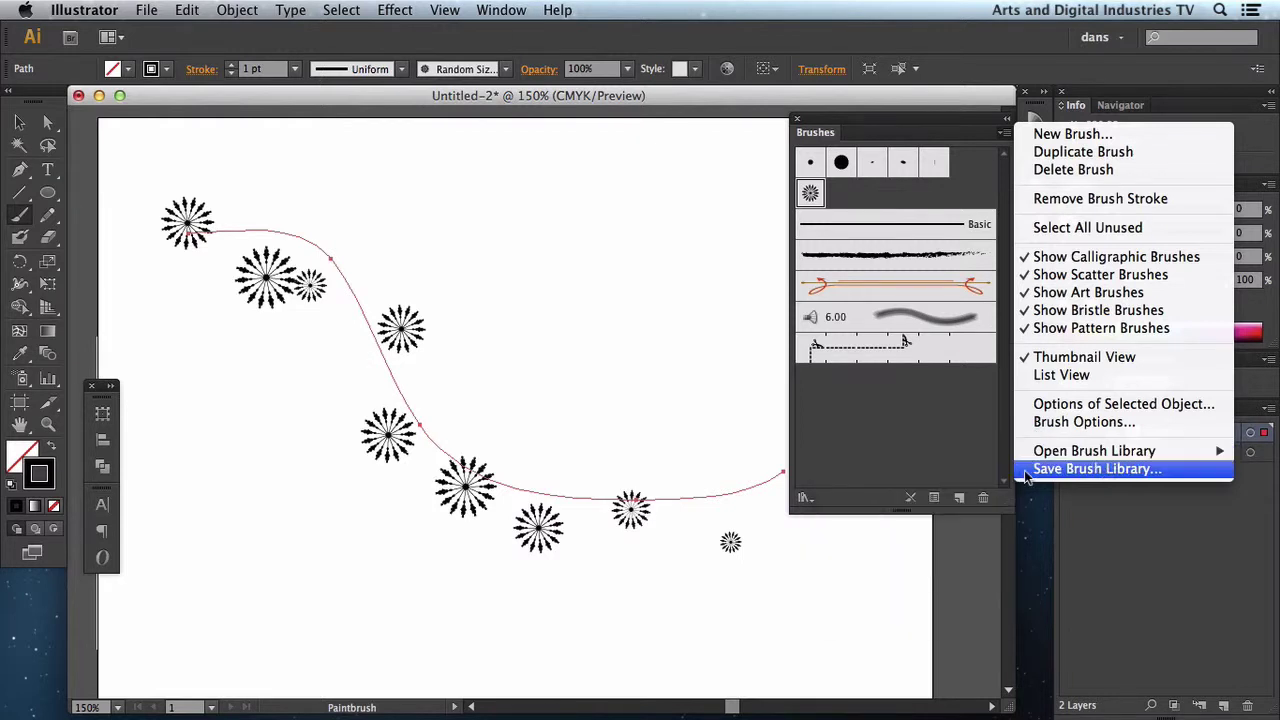
{"action": "mouse_move", "coordinate": [981, 458]}
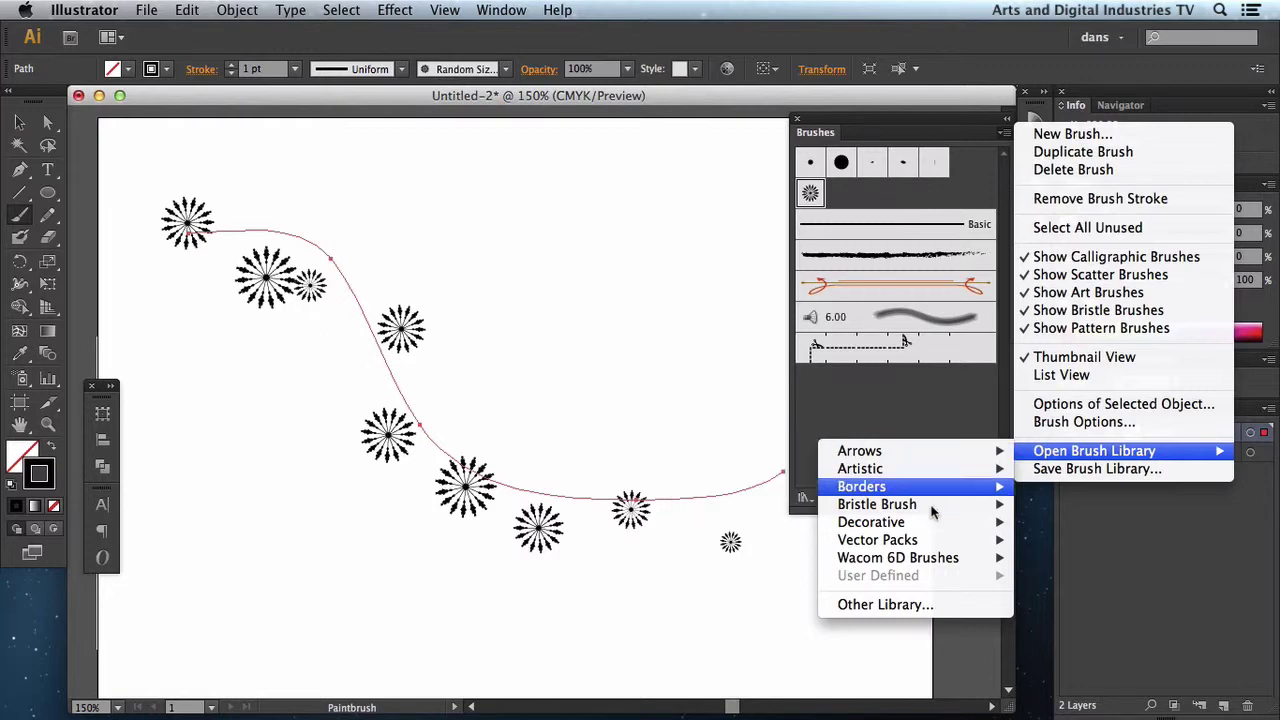
{"action": "mouse_move", "coordinate": [909, 523]}
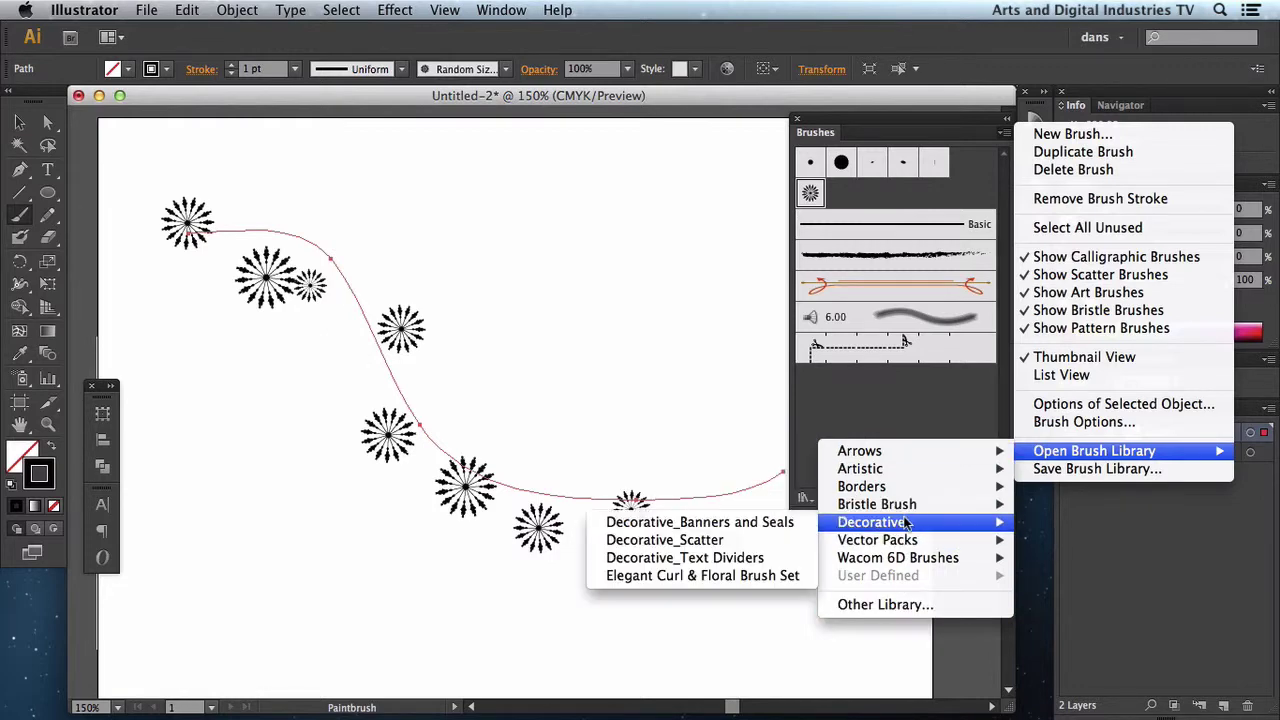
{"action": "left_click", "coordinate": [713, 576]}
{"action": "mouse_move", "coordinate": [862, 282]}
{"action": "left_mouse_down"}
{"action": "mouse_move", "coordinate": [888, 218]}
{"action": "mouse_move", "coordinate": [891, 157]}
{"action": "mouse_move", "coordinate": [927, 140]}
{"action": "left_mouse_up"}
- Try several Elegant Curl & Floral brushes, including Floral Stem 2, on the wavy stroke
{"action": "left_click", "coordinate": [893, 345]}
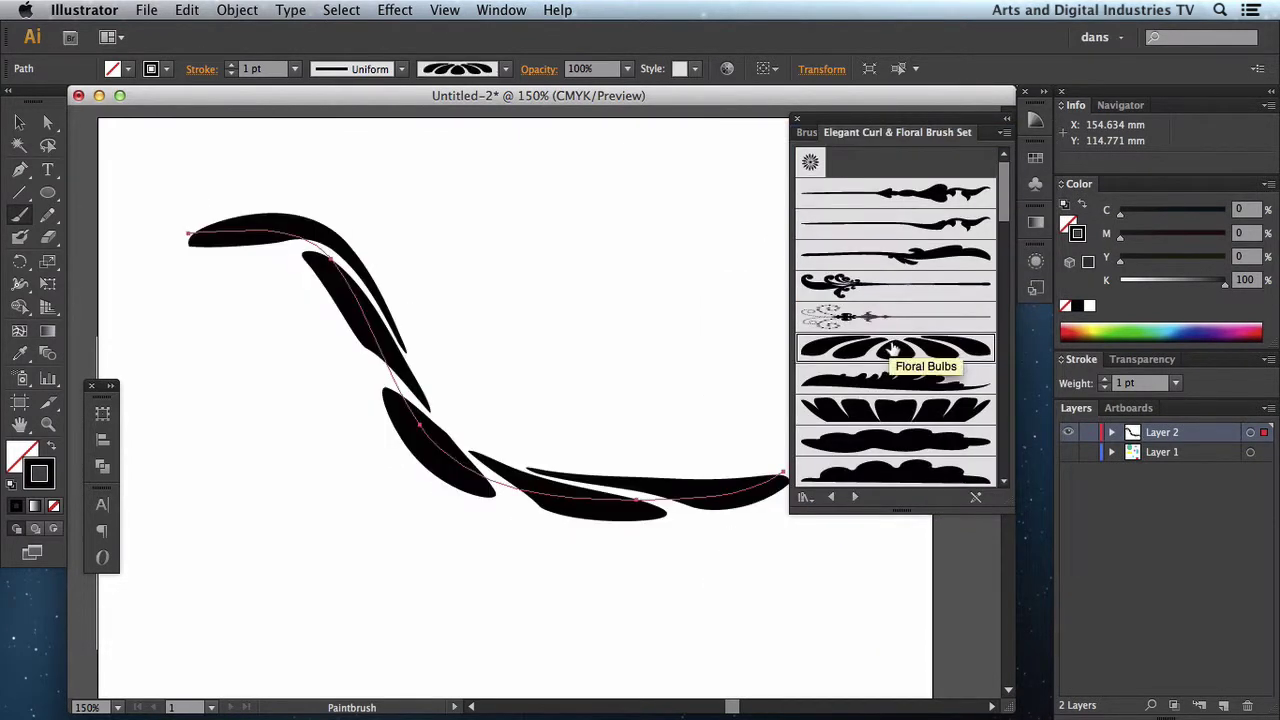
{"action": "left_click", "coordinate": [907, 287]}
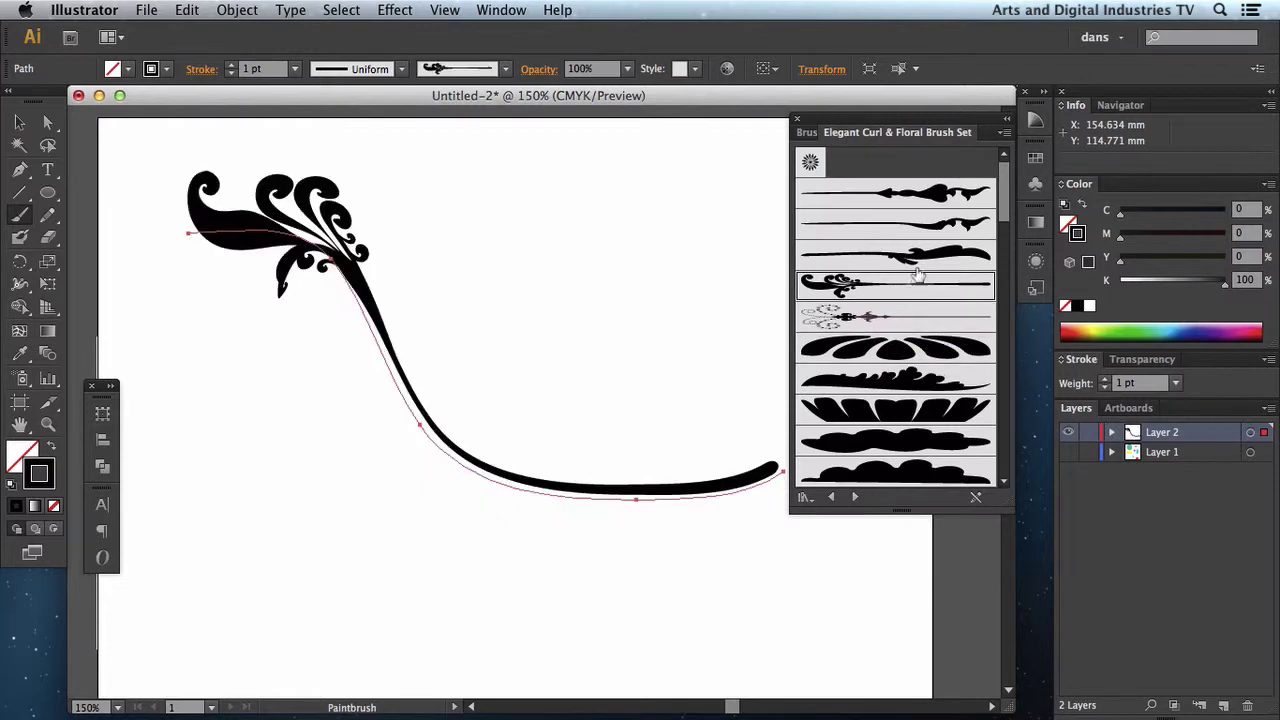
{"action": "left_click", "coordinate": [916, 258]}
{"action": "left_click", "coordinate": [922, 223]}
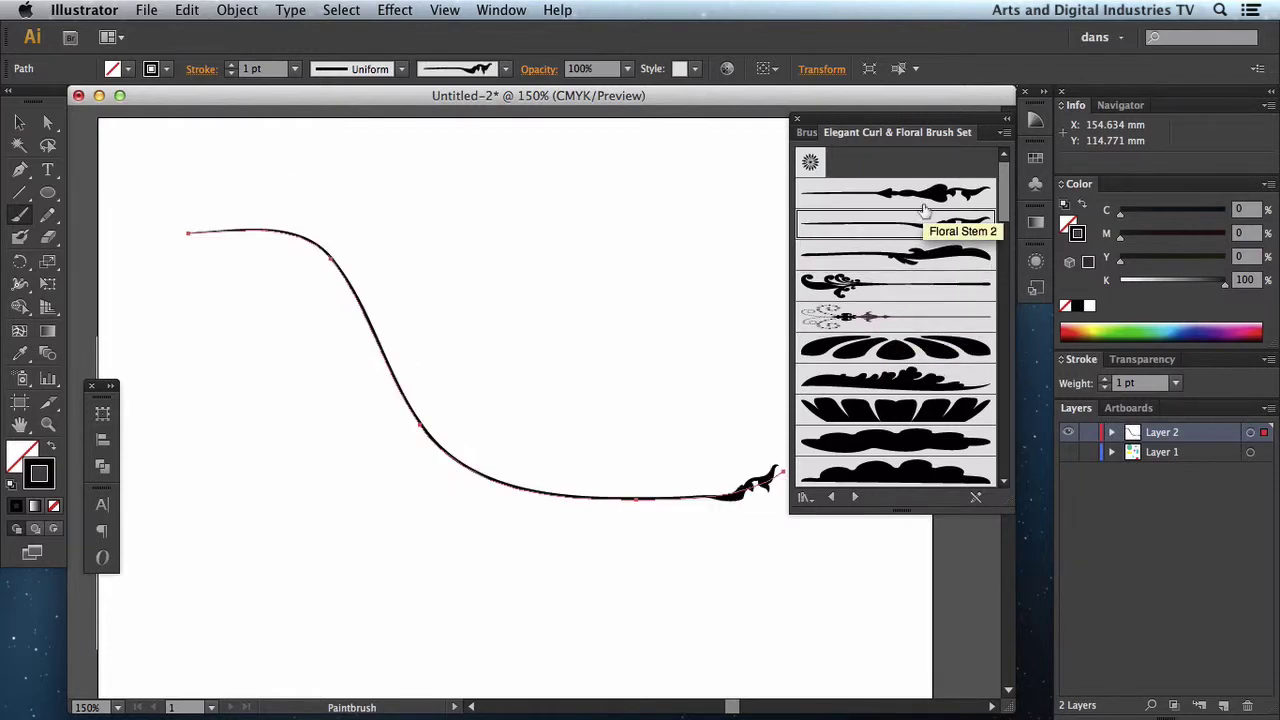
{"action": "left_click", "coordinate": [925, 197]}
{"action": "left_click", "coordinate": [924, 388]}
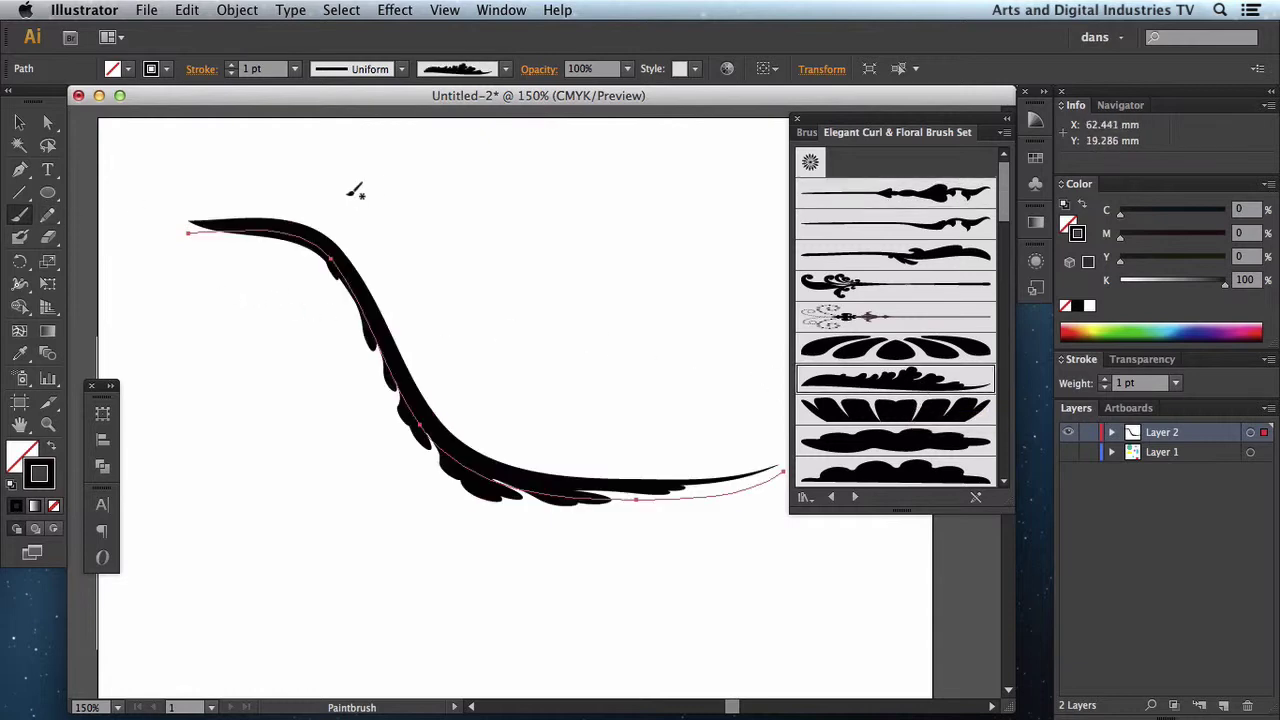
{"action": "left_click", "coordinate": [890, 318]}
- Apply Floral Bulbs and paint two short strokes near the bottom and middle of the page
{"action": "left_click", "coordinate": [866, 348]}
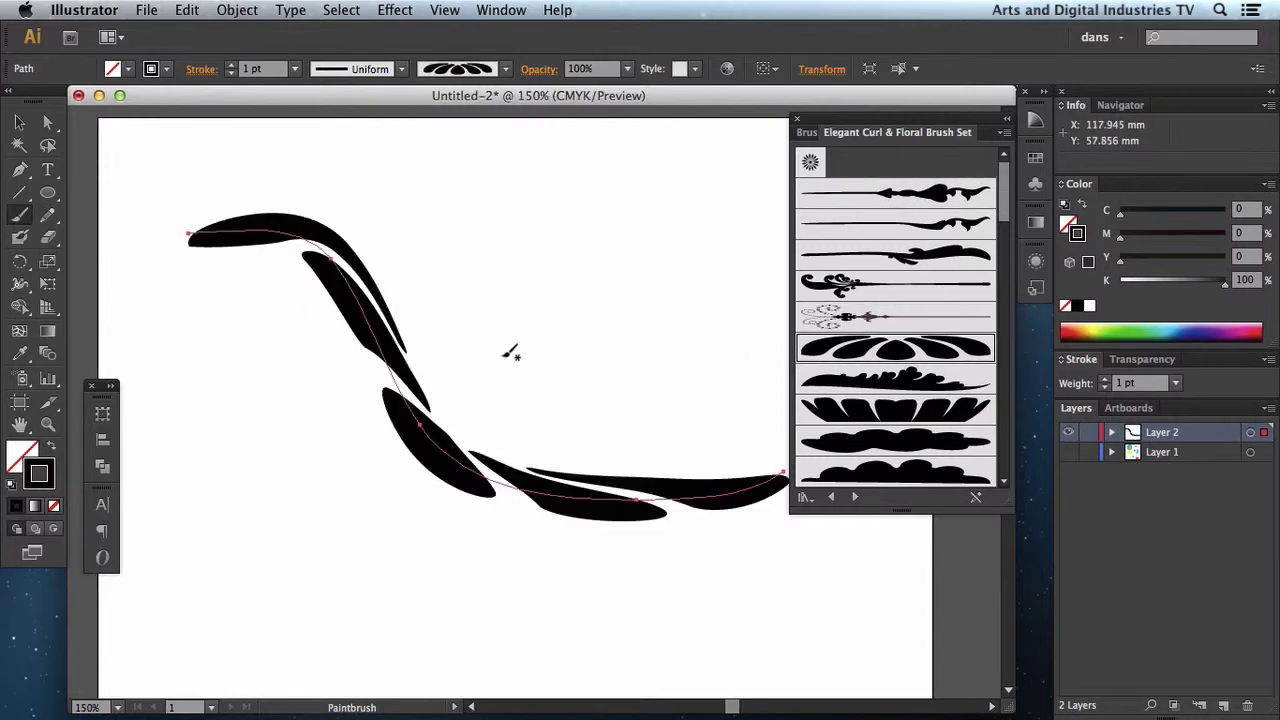
{"action": "left_click_drag", "start_coordinate": [267, 598], "coordinate": [487, 608]}
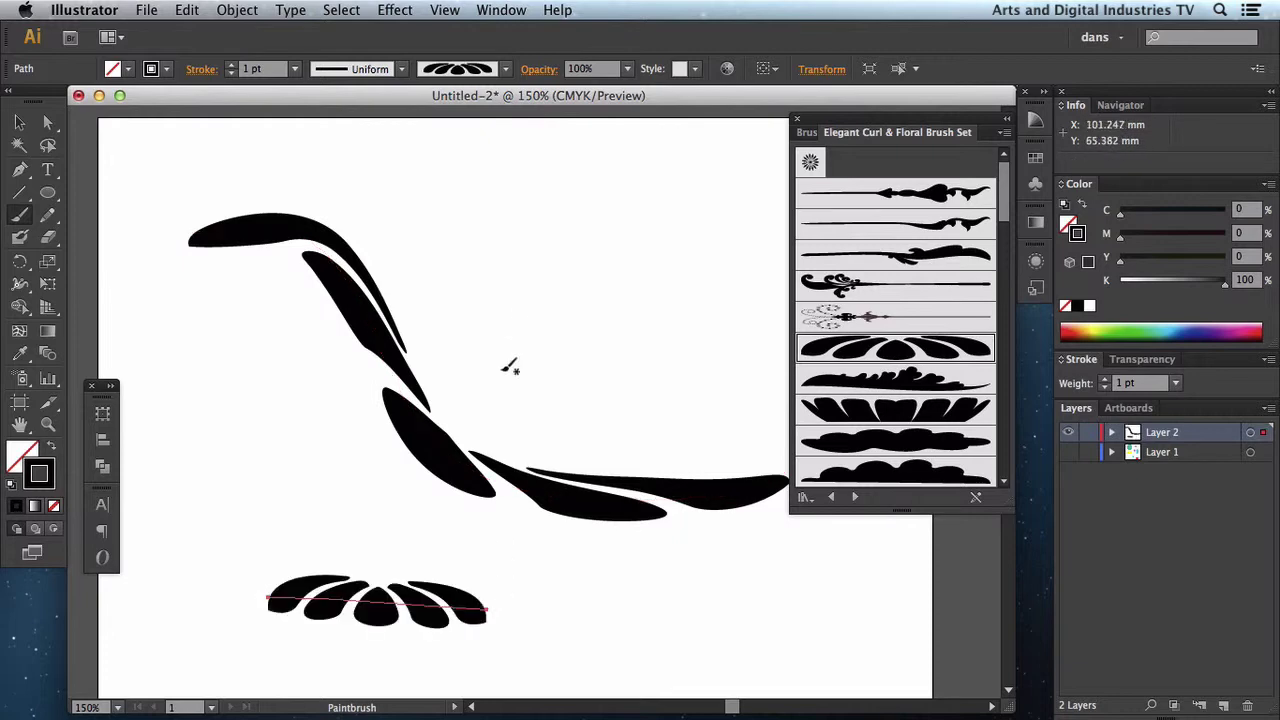
{"action": "left_click_drag", "start_coordinate": [502, 332], "coordinate": [670, 332]}
- Apply the Ribbon brush and paint three ribbon banners at the top, bottom and middle
{"action": "scroll", "coordinate": [820, 343], "scroll_direction": "down", "scroll_amount": 10}
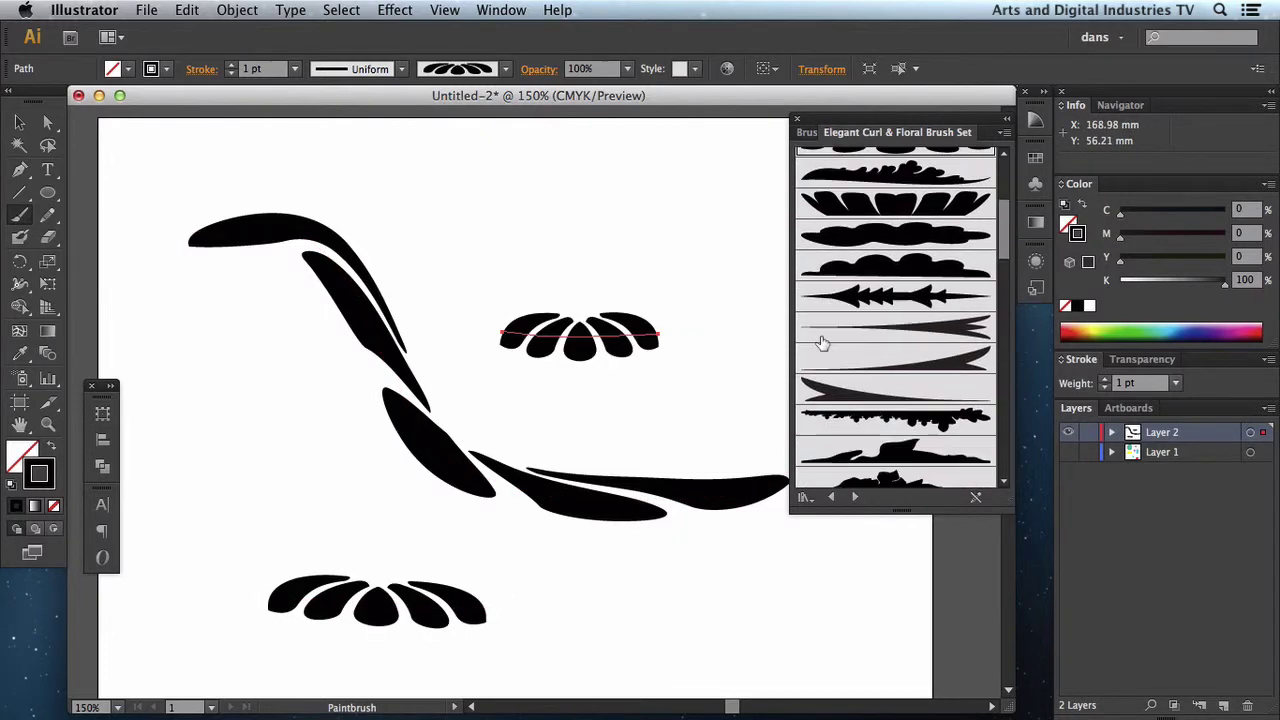
{"action": "scroll", "coordinate": [820, 343], "scroll_direction": "down", "scroll_amount": 10}
{"action": "scroll", "coordinate": [820, 343], "scroll_direction": "down", "scroll_amount": 2}
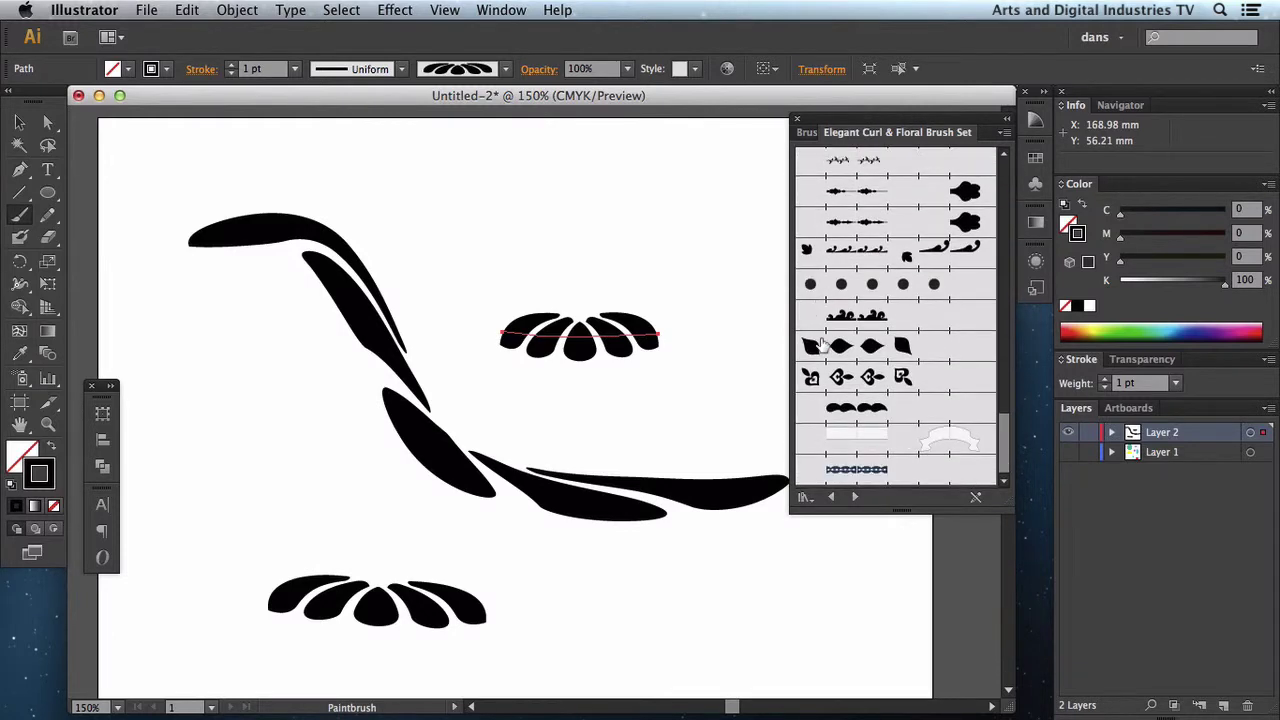
{"action": "left_click", "coordinate": [963, 430]}
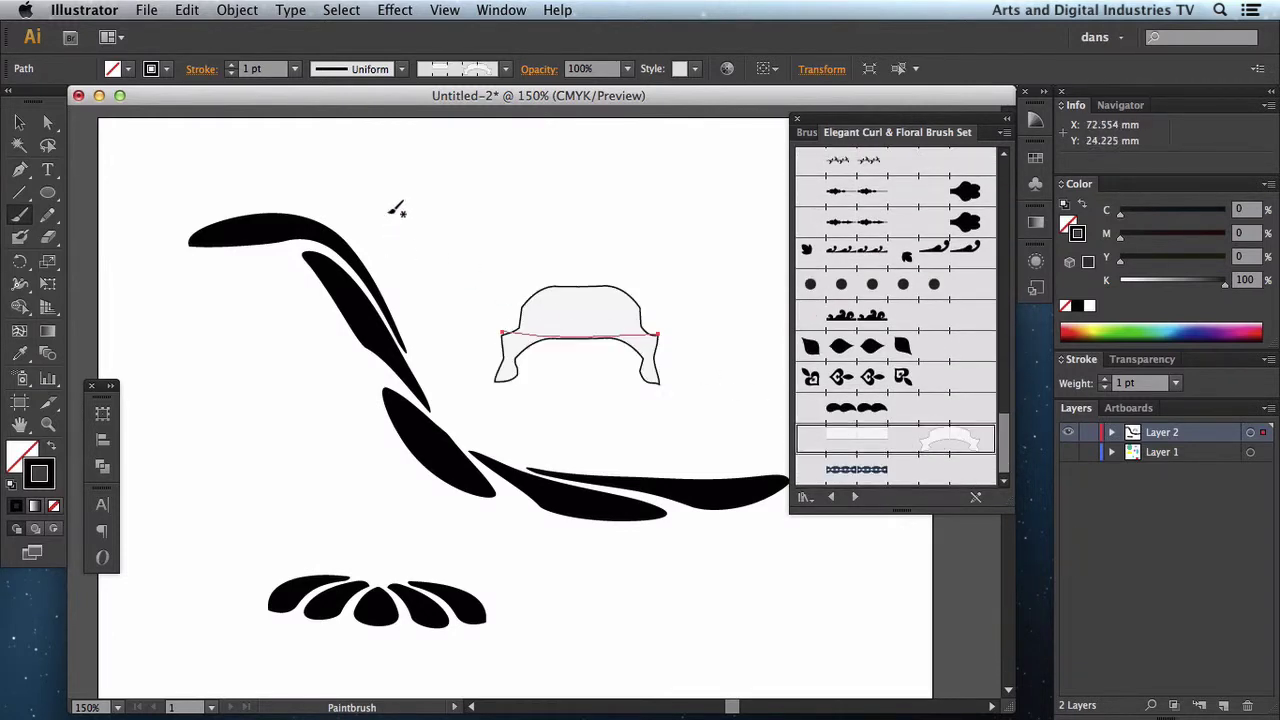
{"action": "mouse_move", "coordinate": [420, 213]}
{"action": "left_mouse_down"}
{"action": "mouse_move", "coordinate": [530, 226]}
{"action": "mouse_move", "coordinate": [661, 204]}
{"action": "left_mouse_up"}
{"action": "left_click_drag", "start_coordinate": [767, 542], "coordinate": [500, 568]}
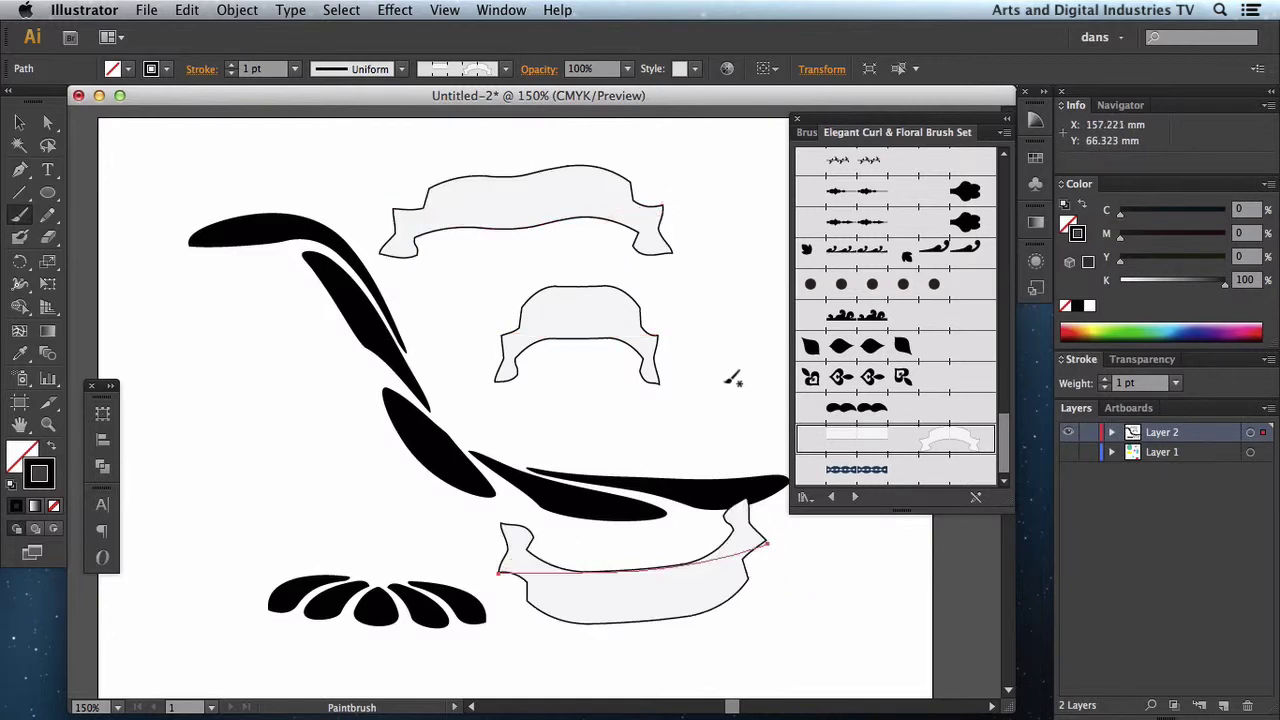
{"action": "left_click_drag", "start_coordinate": [727, 381], "coordinate": [527, 420]}
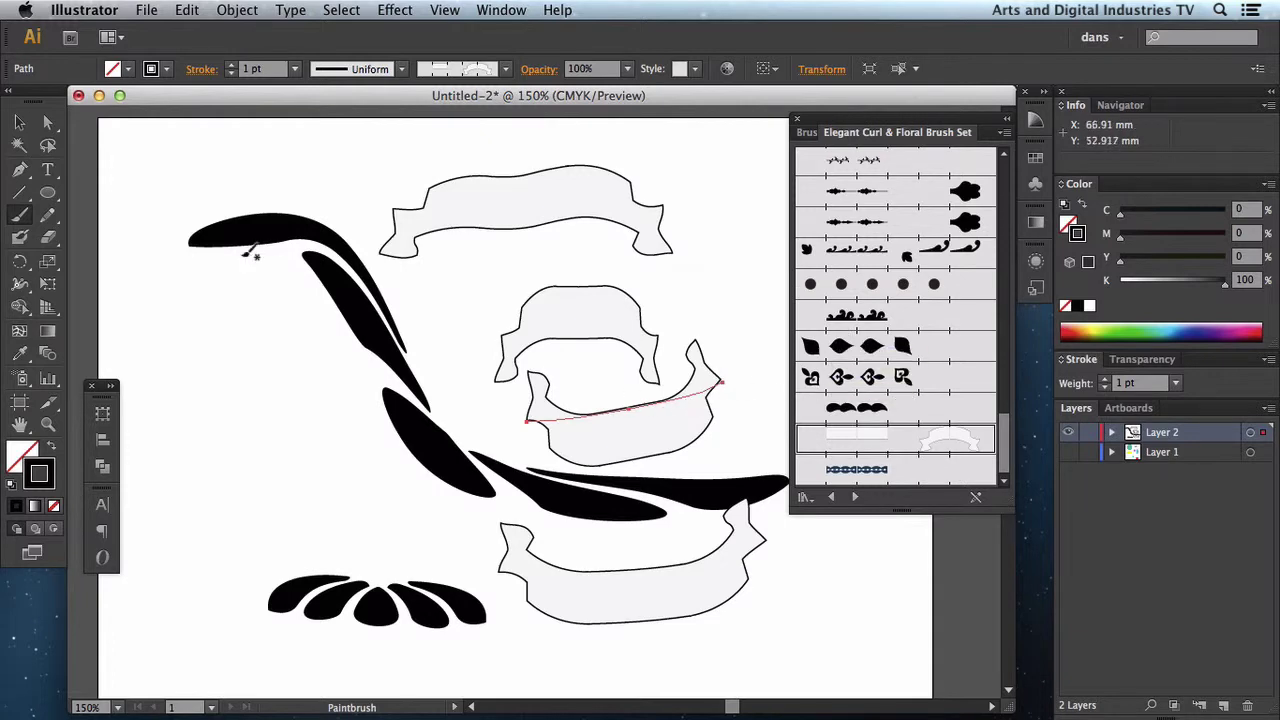
- Marquee-select every stroke on the artboard and delete them all
{"action": "left_click", "coordinate": [19, 121]}
{"action": "left_click_drag", "start_coordinate": [276, 168], "coordinate": [610, 614]}
{"action": "key", "text": "Delete"}
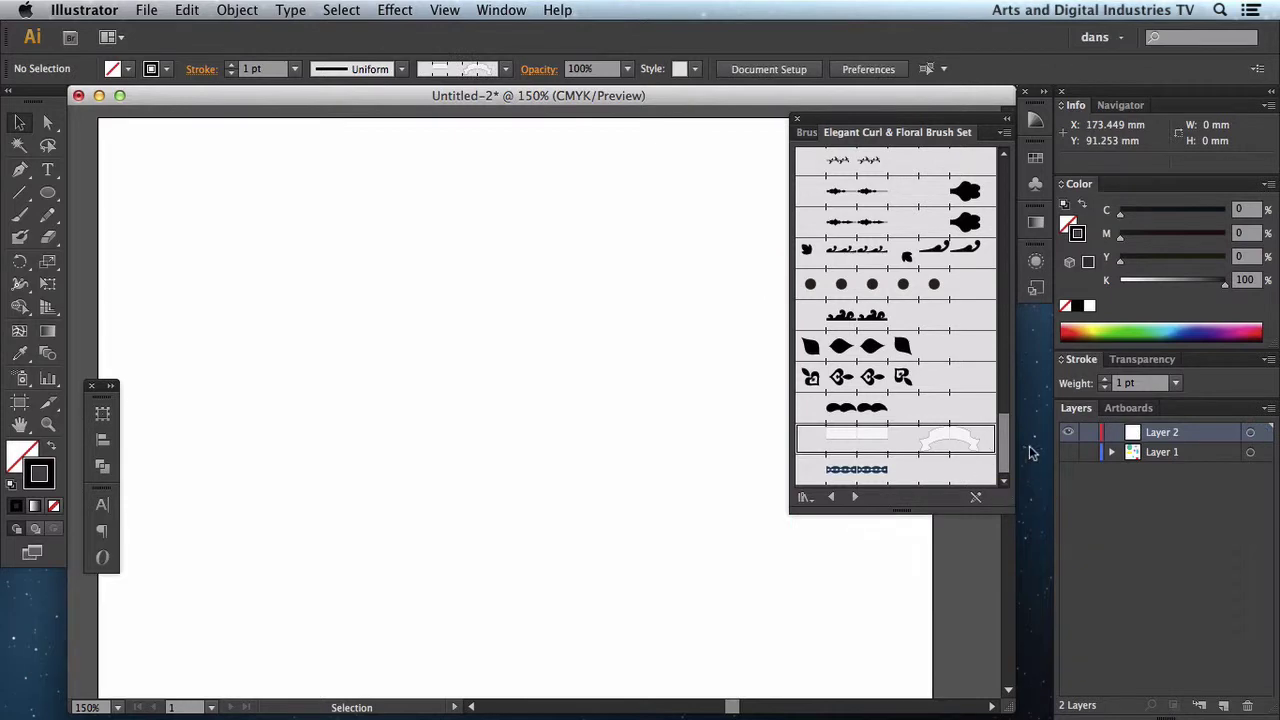
- Show Layer 1's coloured ellipses, select and copy them, and drag them onto New Brush
{"action": "left_click", "coordinate": [1068, 451]}
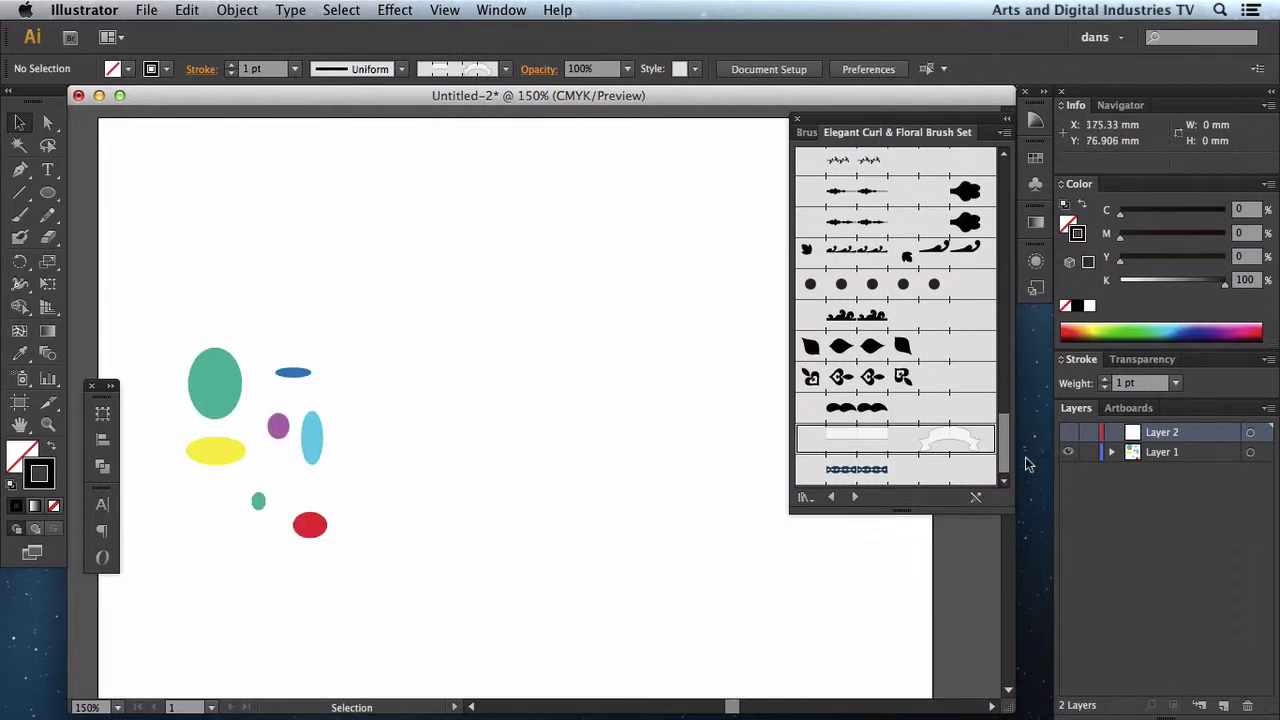
{"action": "left_click", "coordinate": [806, 132]}
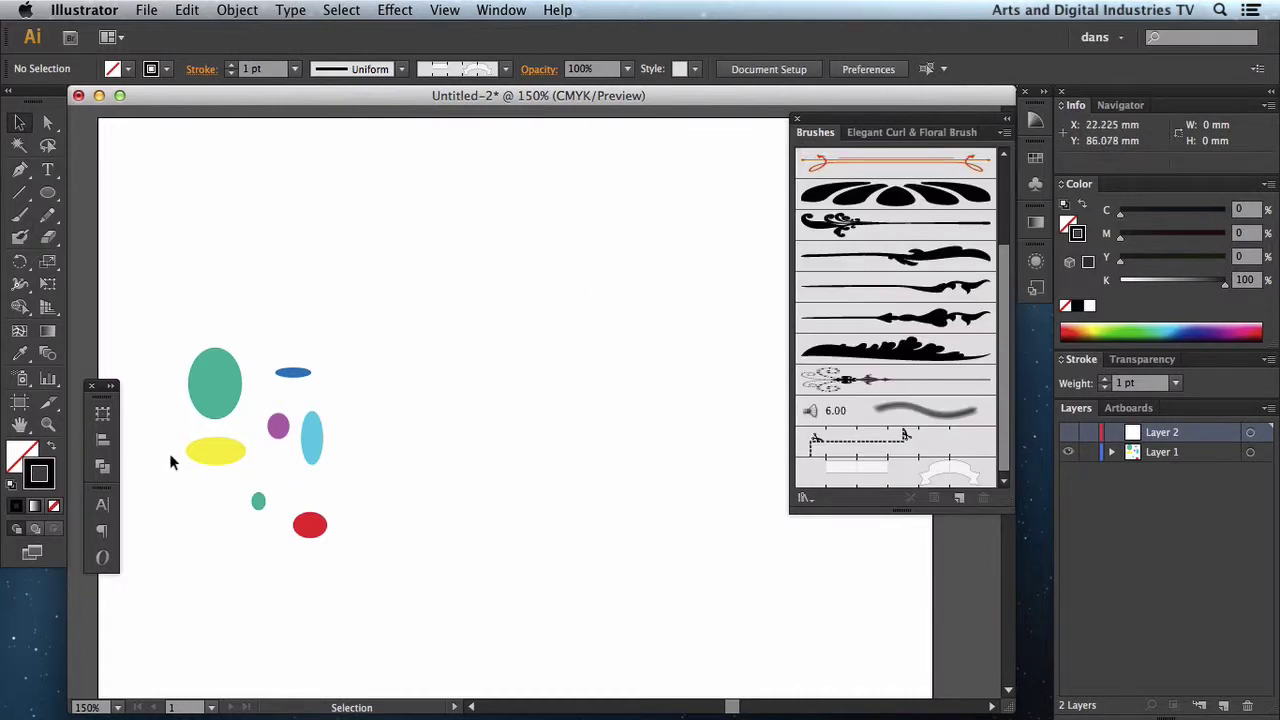
{"action": "left_click_drag", "start_coordinate": [182, 343], "coordinate": [408, 621]}
{"action": "key", "text": "super+c"}
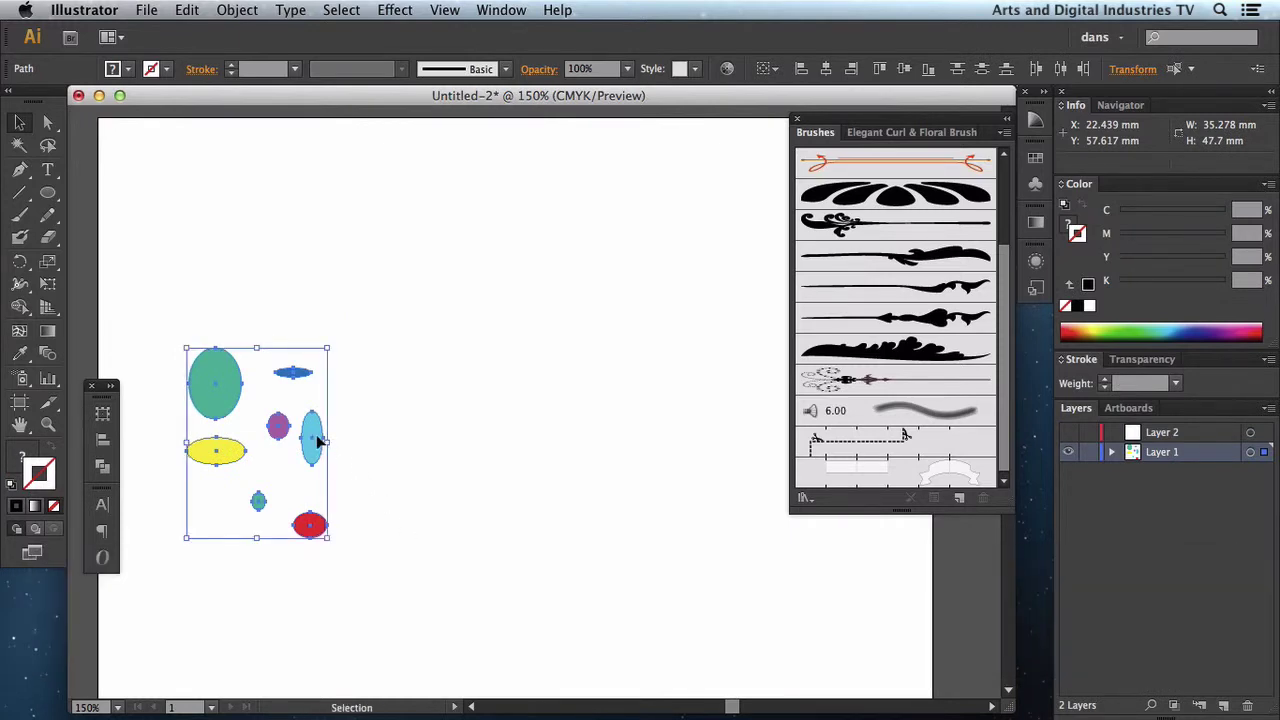
{"action": "mouse_move", "coordinate": [322, 443]}
{"action": "left_mouse_down"}
{"action": "mouse_move", "coordinate": [808, 526]}
{"action": "mouse_move", "coordinate": [964, 510]}
{"action": "mouse_move", "coordinate": [961, 500]}
{"action": "left_mouse_up"}
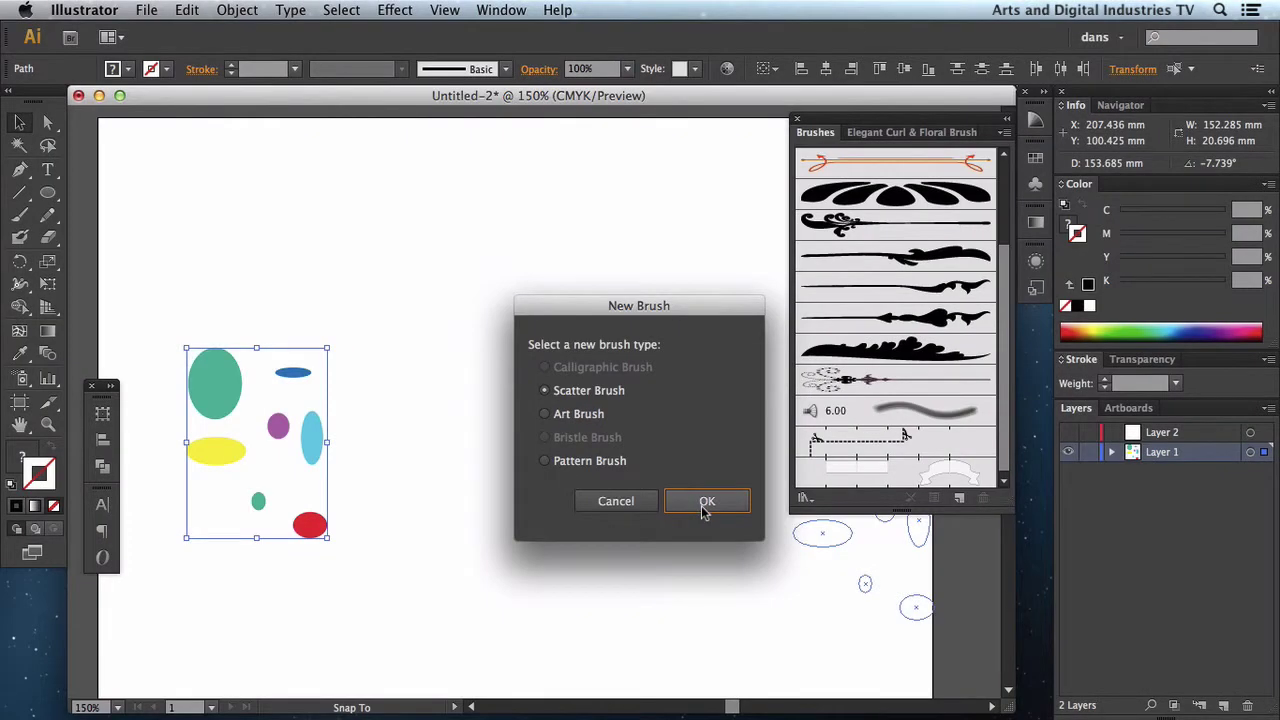
- Choose Scatter Brush as the new brush type and confirm with OK
{"action": "left_click", "coordinate": [706, 501]}
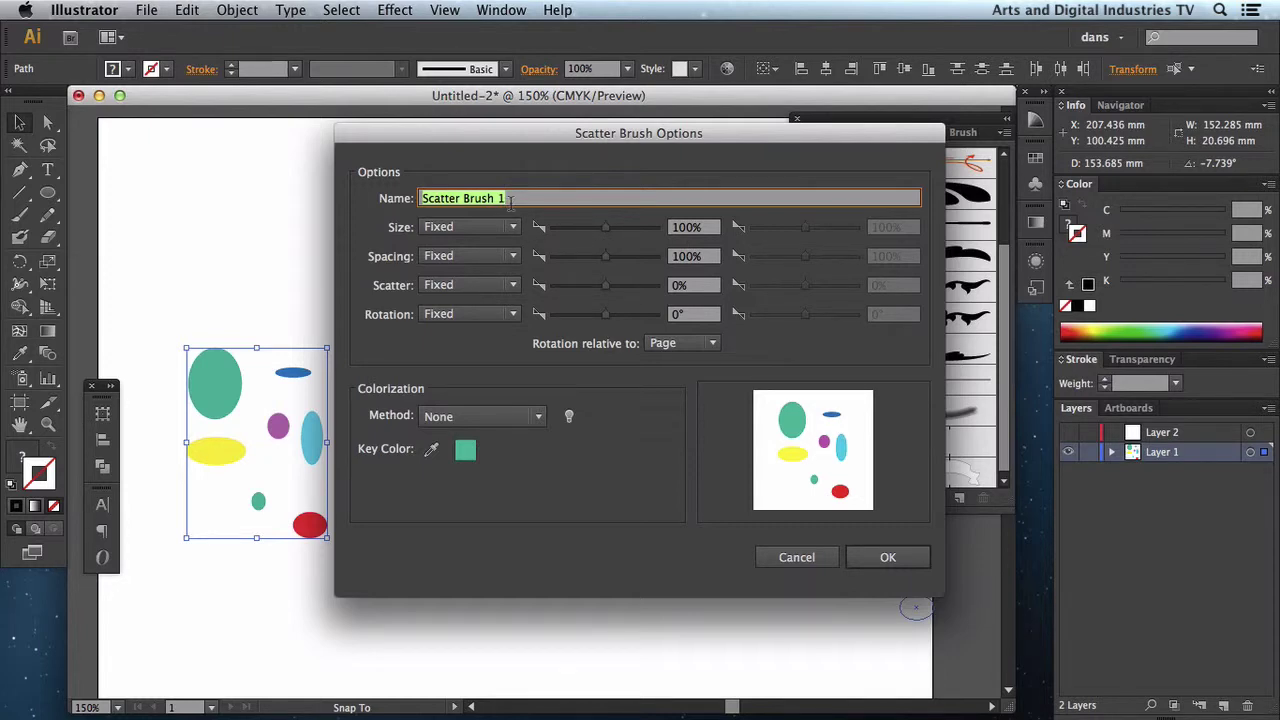
- Name the brush 'UEL Dots' and set Size to Random, 74% to 133%
{"action": "type", "text": "UEL DO"}
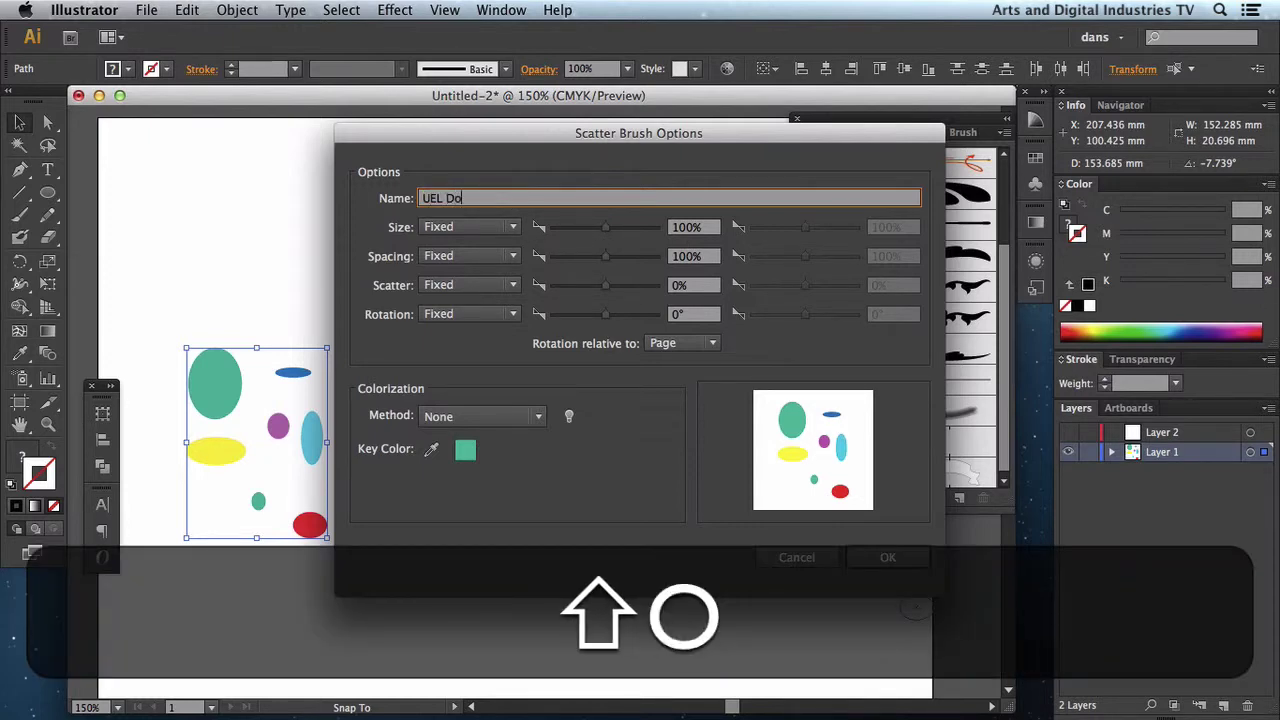
{"action": "type", "text": "ts"}
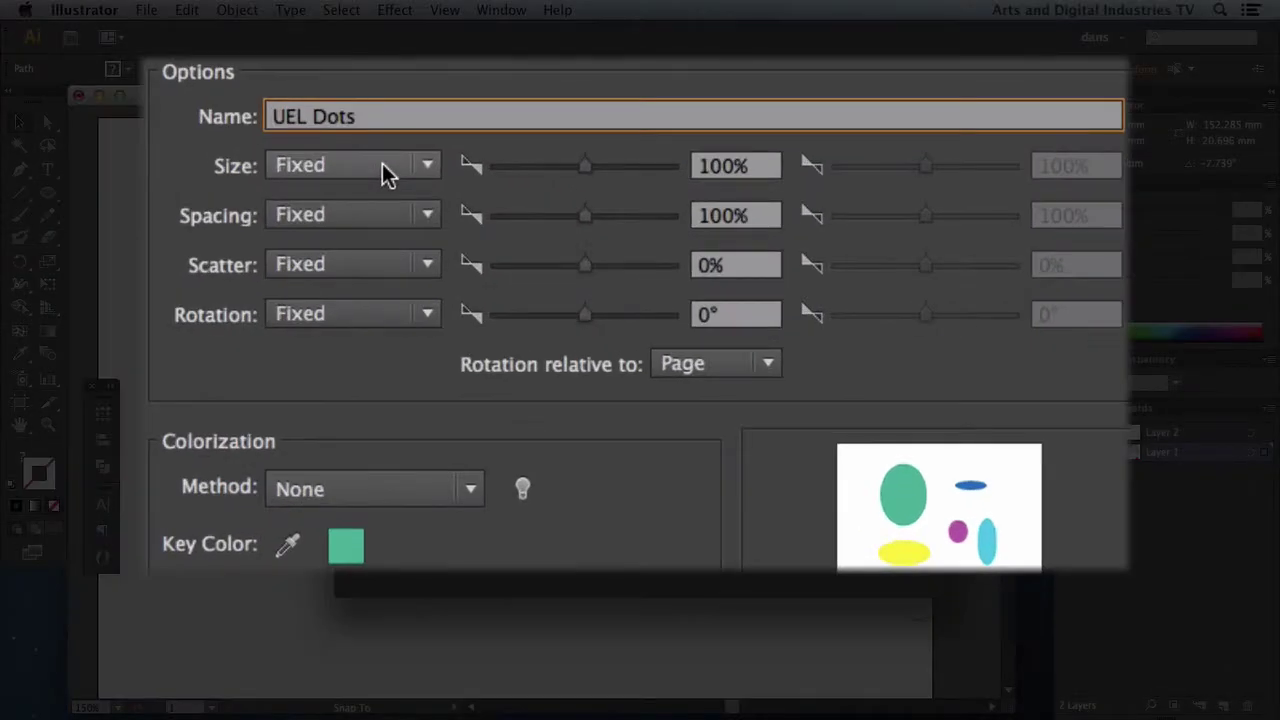
{"action": "left_click", "coordinate": [486, 226]}
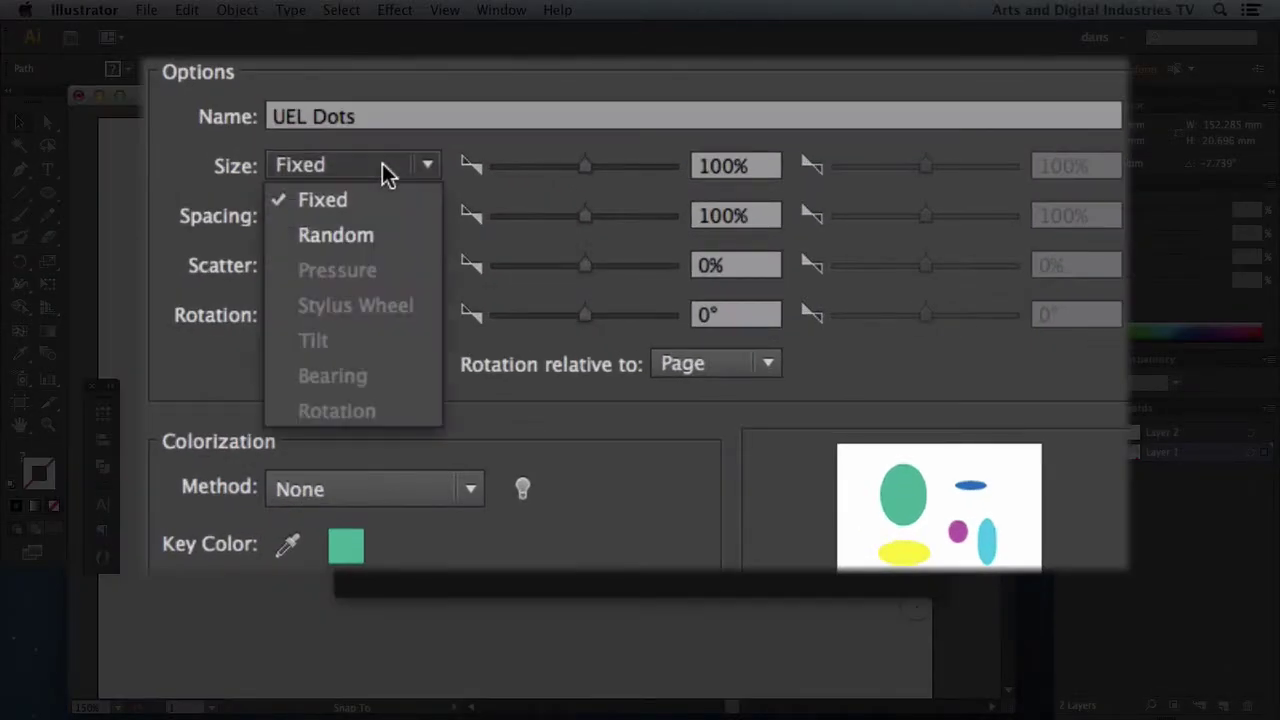
{"action": "left_click", "coordinate": [378, 240]}
{"action": "left_click", "coordinate": [583, 170]}
{"action": "left_click_drag", "start_coordinate": [579, 170], "coordinate": [553, 170]}
{"action": "left_click", "coordinate": [925, 170]}
{"action": "left_click_drag", "start_coordinate": [926, 172], "coordinate": [929, 172]}
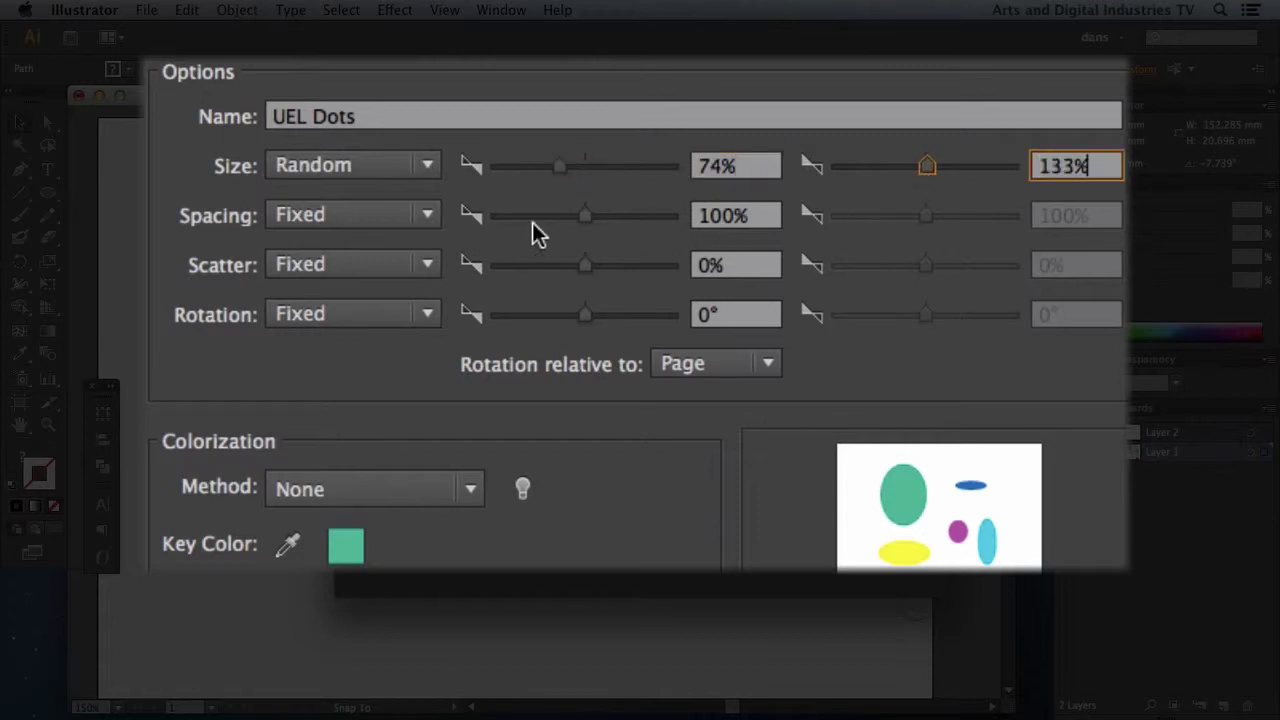
- Set Spacing to Random, 72% to 90%, and Scatter to Random
{"action": "left_click", "coordinate": [392, 224]}
{"action": "left_click", "coordinate": [386, 285]}
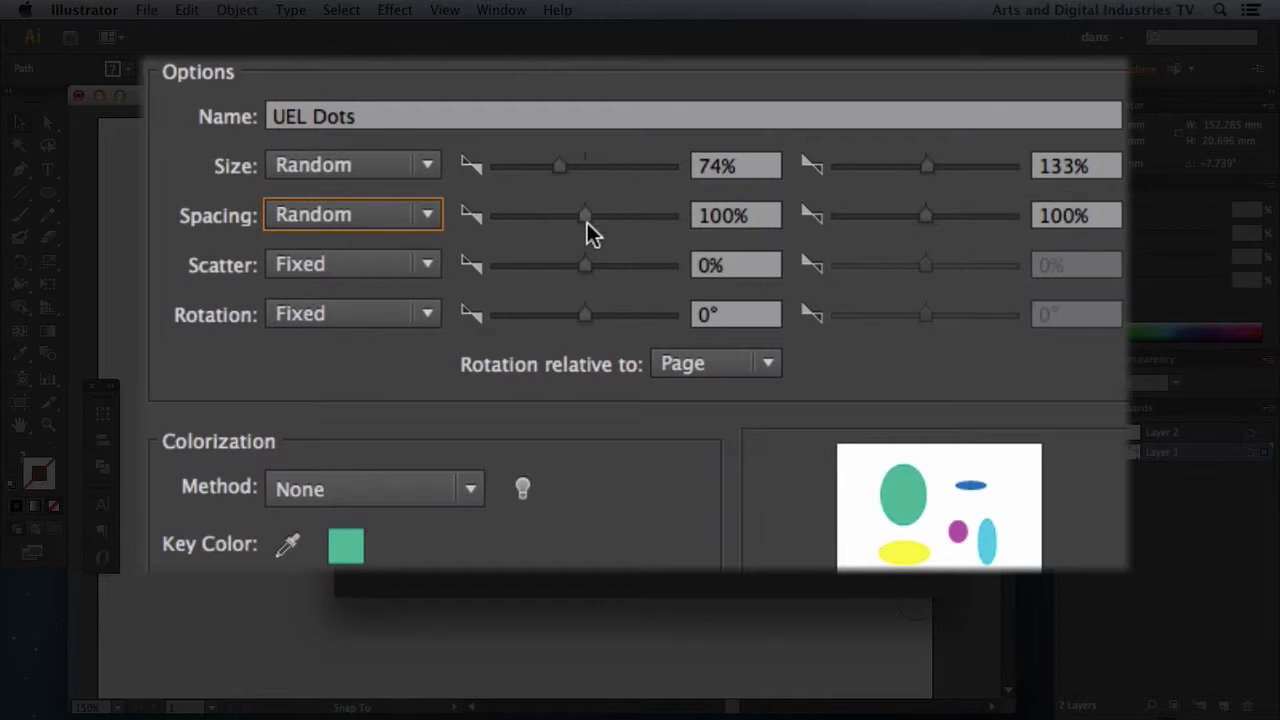
{"action": "left_click_drag", "start_coordinate": [587, 222], "coordinate": [572, 223]}
{"action": "left_click_drag", "start_coordinate": [926, 230], "coordinate": [926, 230]}
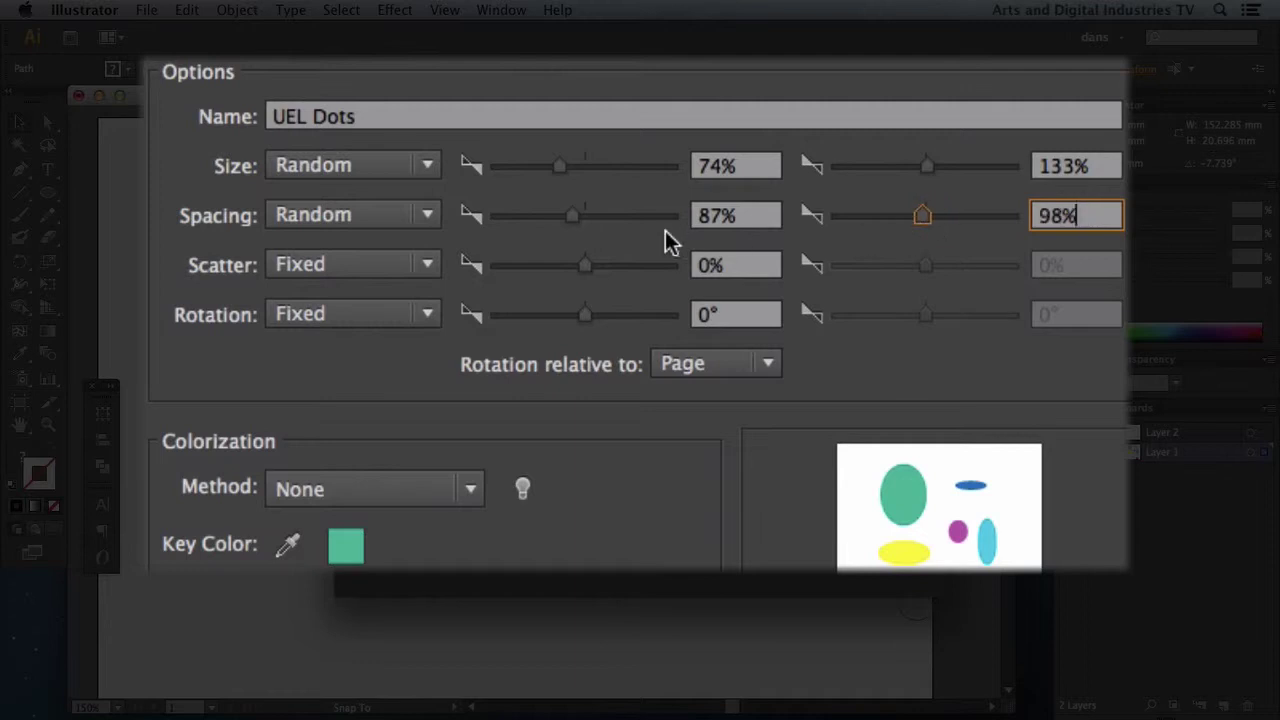
{"action": "left_click_drag", "start_coordinate": [577, 217], "coordinate": [562, 217]}
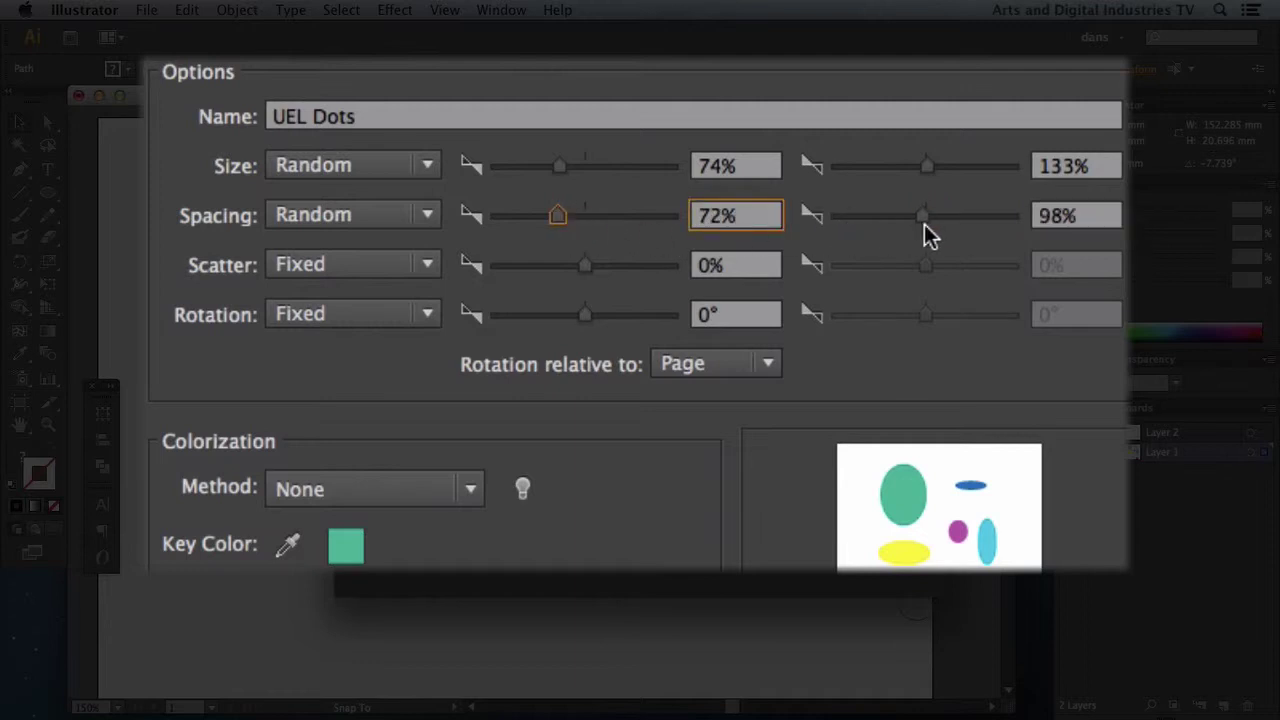
{"action": "left_click_drag", "start_coordinate": [924, 225], "coordinate": [914, 226]}
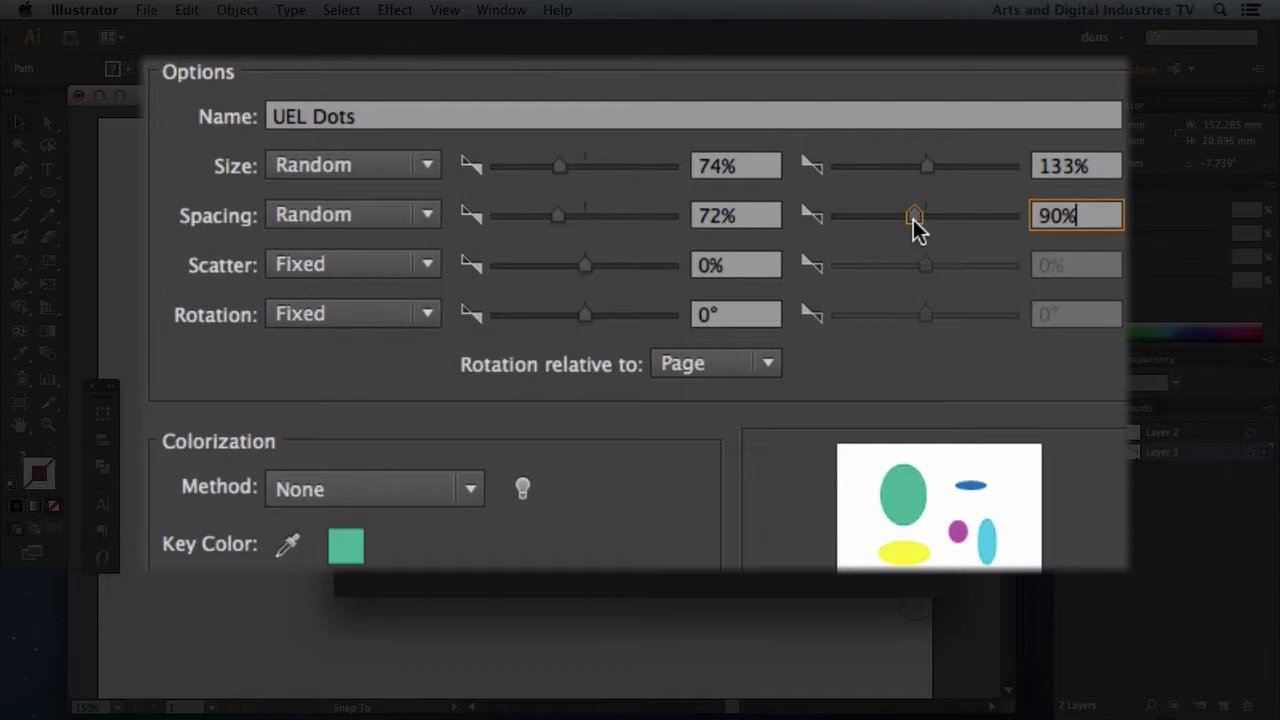
{"action": "left_click", "coordinate": [348, 270]}
{"action": "left_click", "coordinate": [348, 329]}
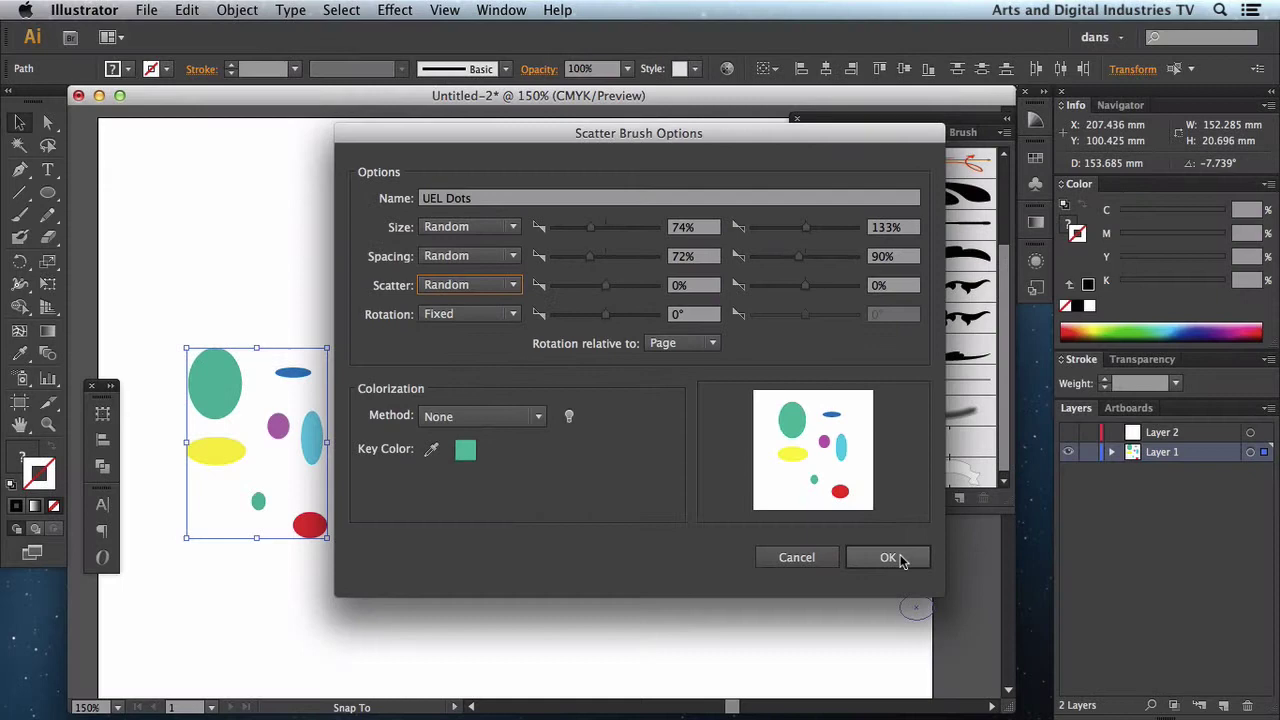
- Save the UEL Dots brush and paint a vertical trail of coloured dots with the Paintbrush
{"action": "left_click", "coordinate": [894, 557]}
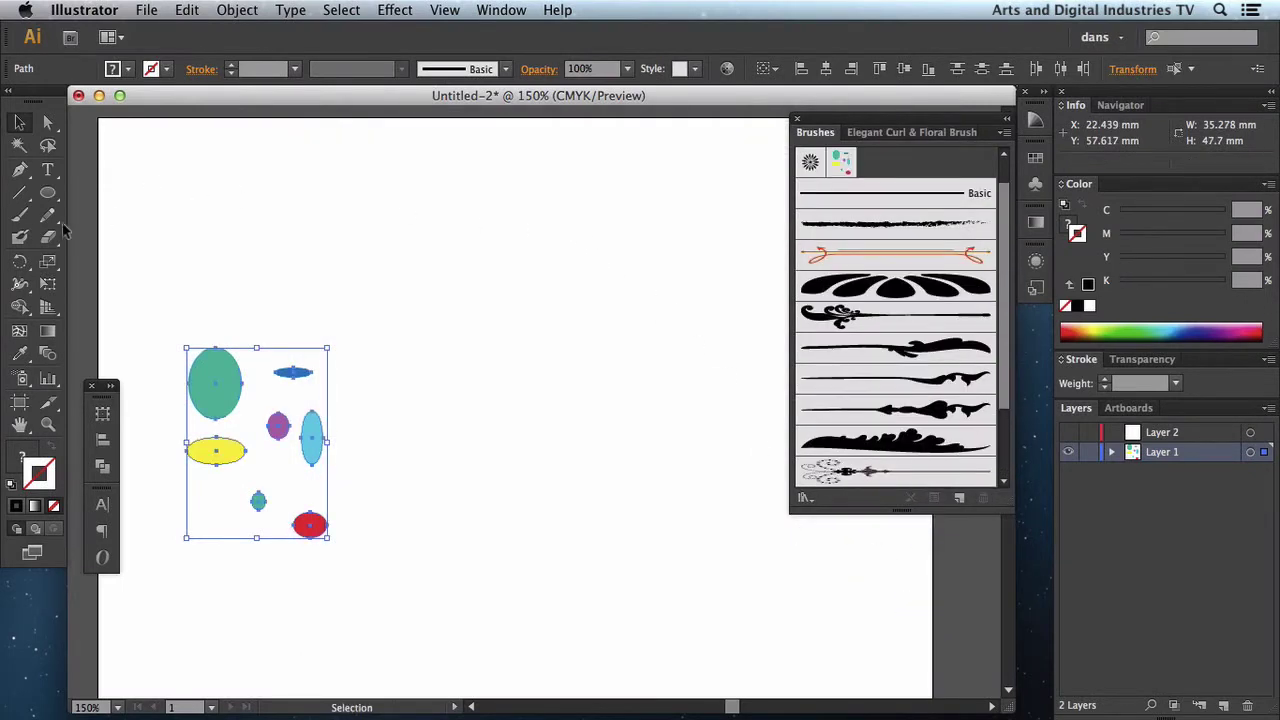
{"action": "key", "text": "ctrl+shift+a"}
{"action": "left_click", "coordinate": [19, 214]}
{"action": "mouse_move", "coordinate": [487, 218]}
{"action": "left_mouse_down"}
{"action": "mouse_move", "coordinate": [532, 313]}
{"action": "mouse_move", "coordinate": [563, 590]}
{"action": "left_mouse_up"}
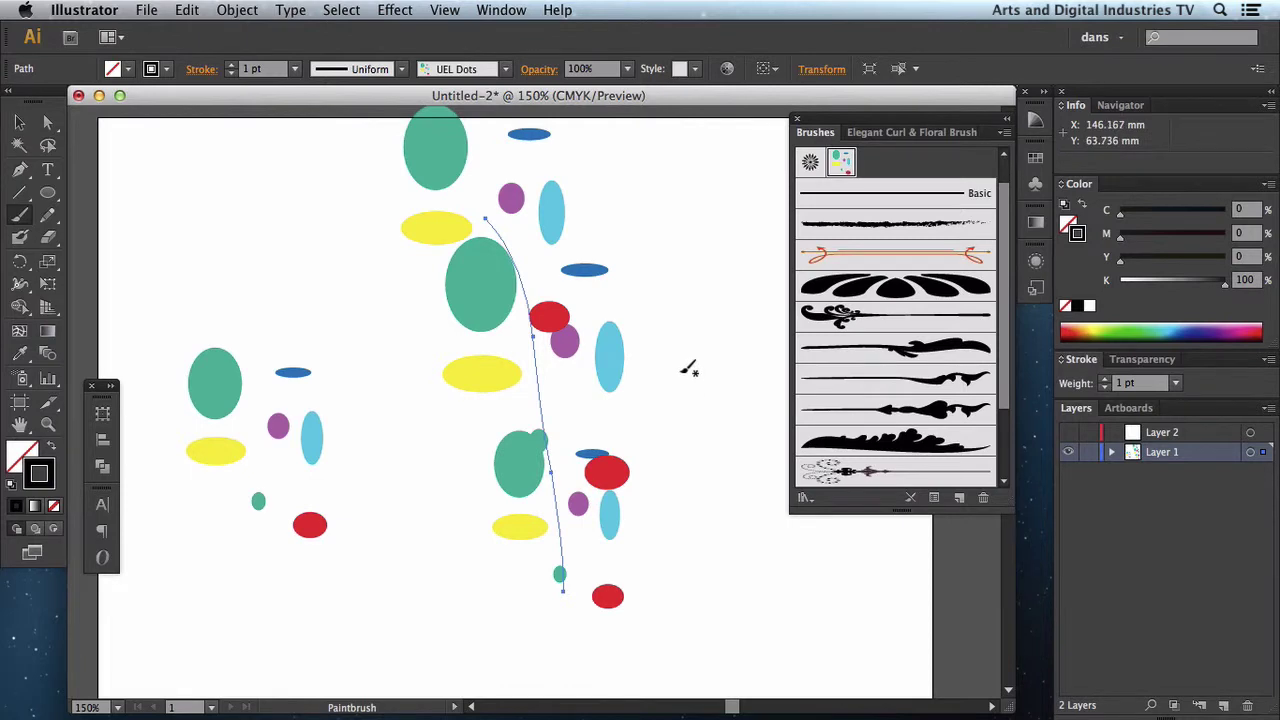
- Paint a curled dot trail lower on the zoomed-out page, then deselect everything
{"action": "key", "text": "super+minus"}
{"action": "key", "text": "space"}
{"action": "mouse_move", "coordinate": [609, 446]}
{"action": "left_mouse_down"}
{"action": "mouse_move", "coordinate": [408, 485]}
{"action": "mouse_move", "coordinate": [482, 590]}
{"action": "mouse_move", "coordinate": [581, 574]}
{"action": "mouse_move", "coordinate": [535, 456]}
{"action": "mouse_move", "coordinate": [596, 416]}
{"action": "mouse_move", "coordinate": [637, 461]}
{"action": "left_mouse_up"}
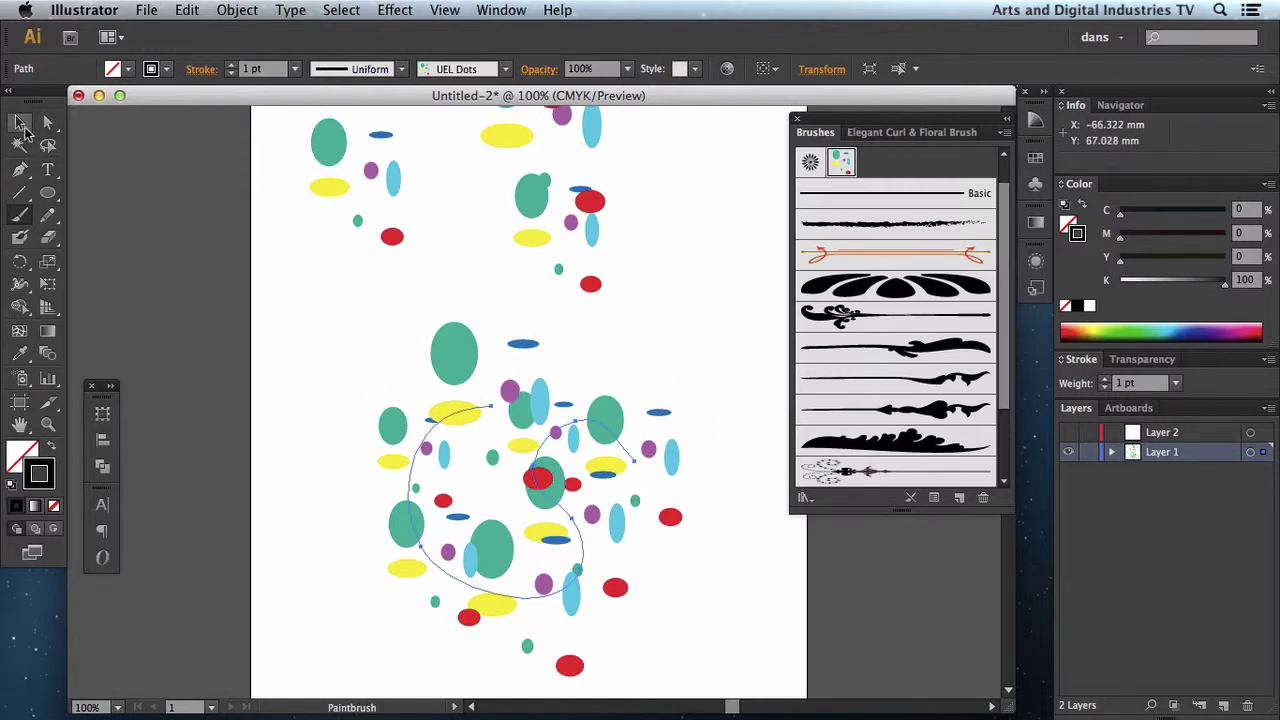
{"action": "left_click", "coordinate": [20, 122]}
{"action": "left_click", "coordinate": [634, 380]}
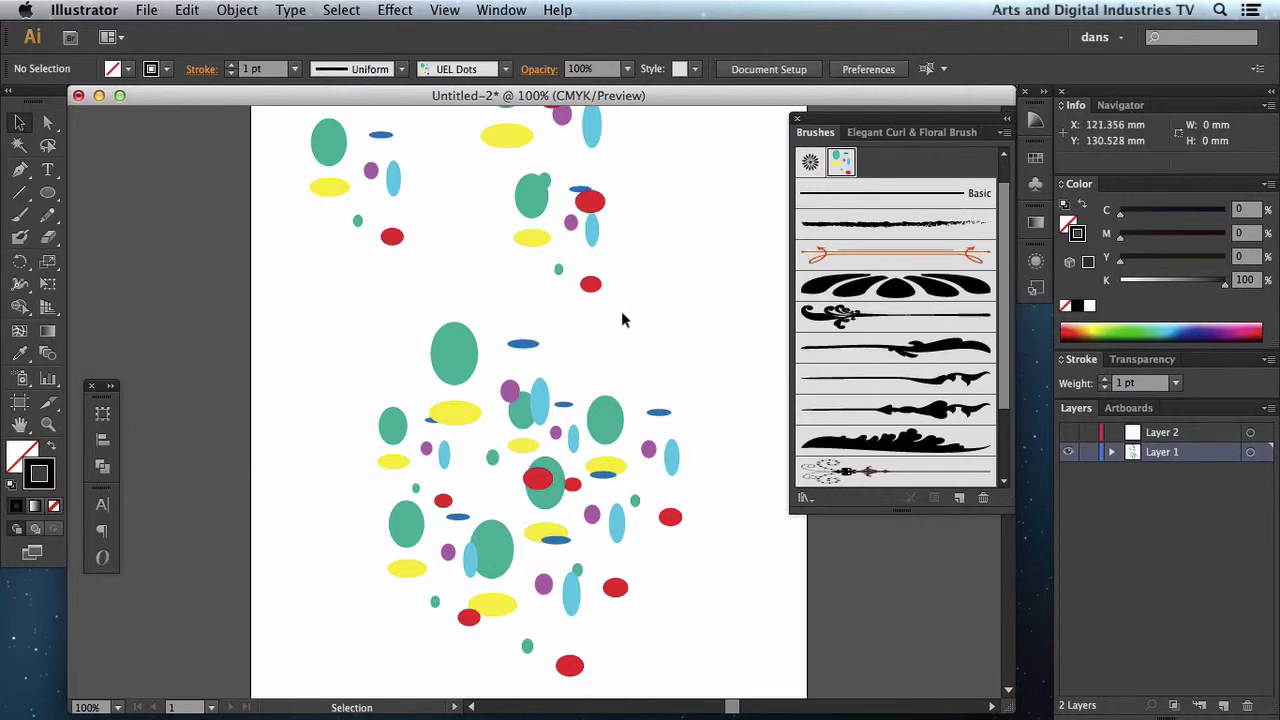
- Switch the curled trail to Random Sized Flowers and back to UEL Dots twice for a fresh dot scatter
{"action": "left_click", "coordinate": [453, 407]}
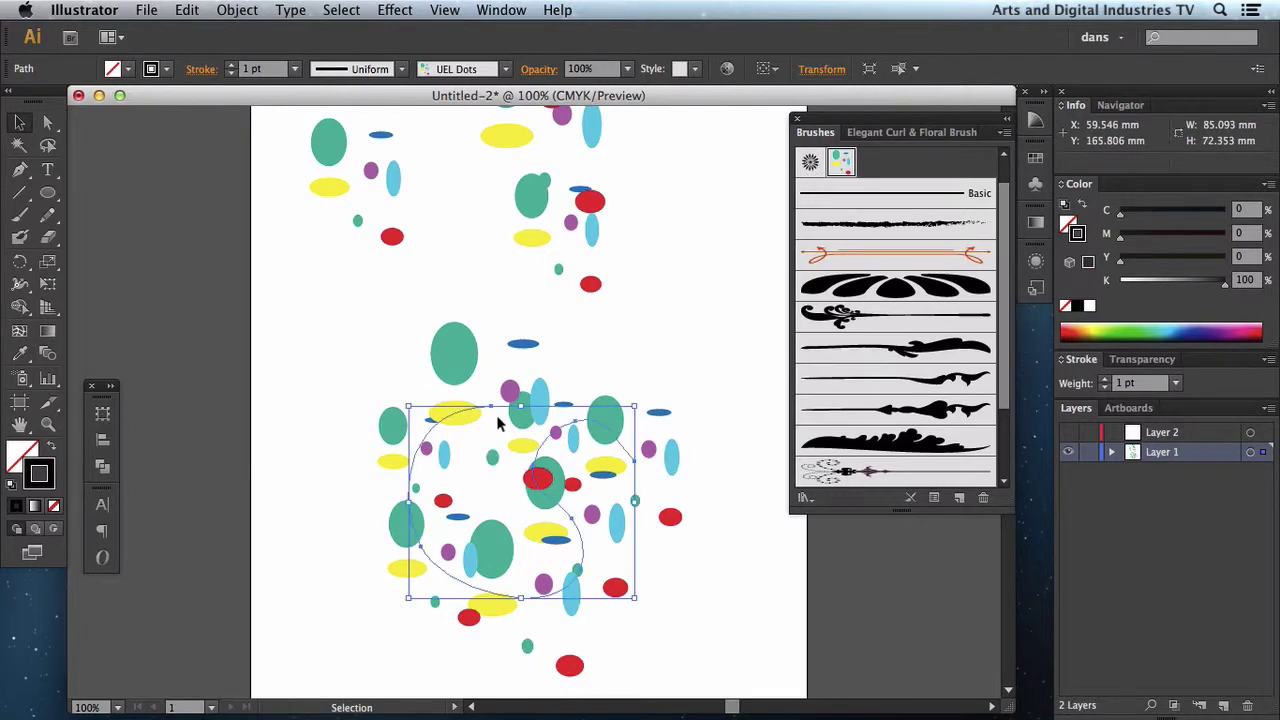
{"action": "left_click", "coordinate": [810, 164]}
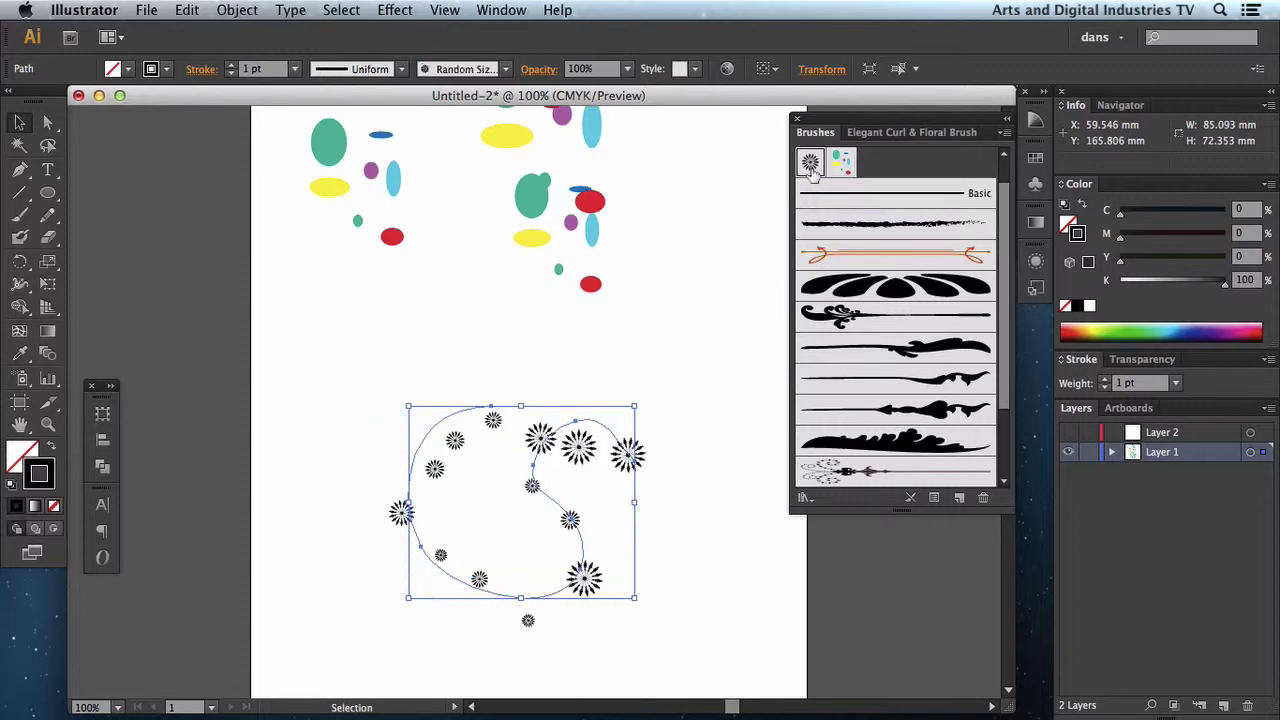
{"action": "left_click", "coordinate": [840, 164]}
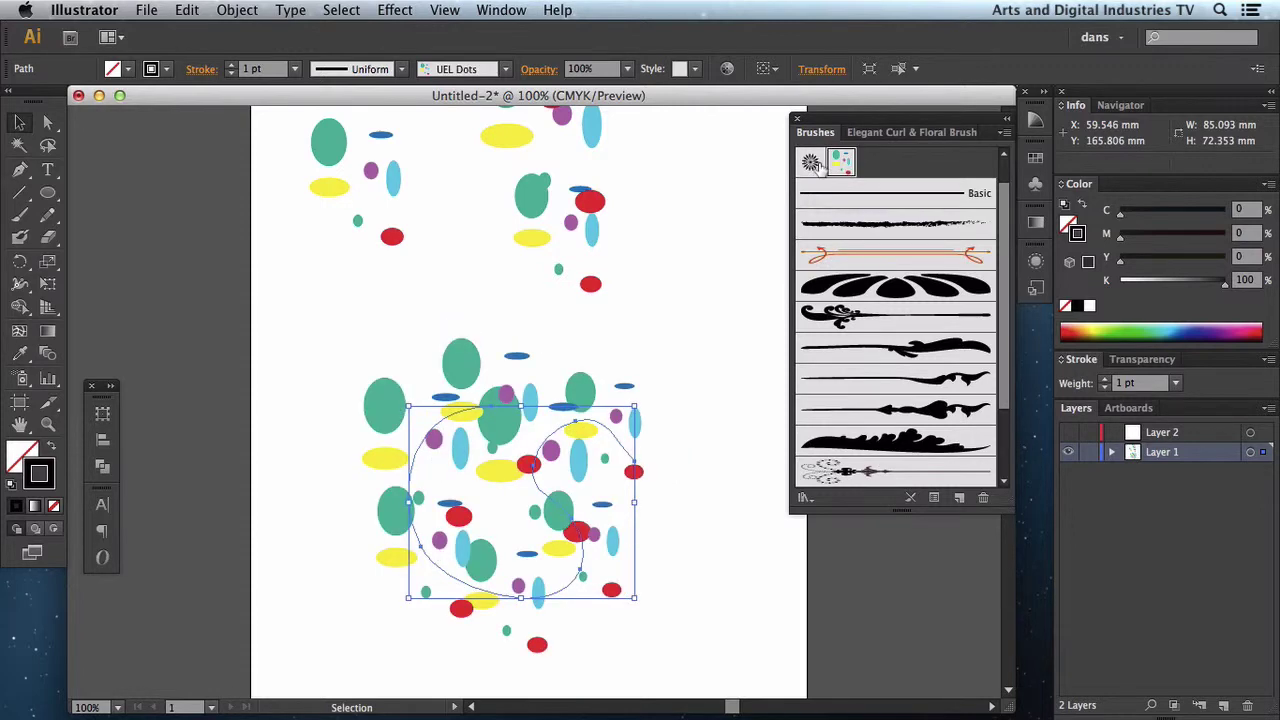
{"action": "left_click", "coordinate": [810, 163]}
{"action": "left_click", "coordinate": [840, 164]}
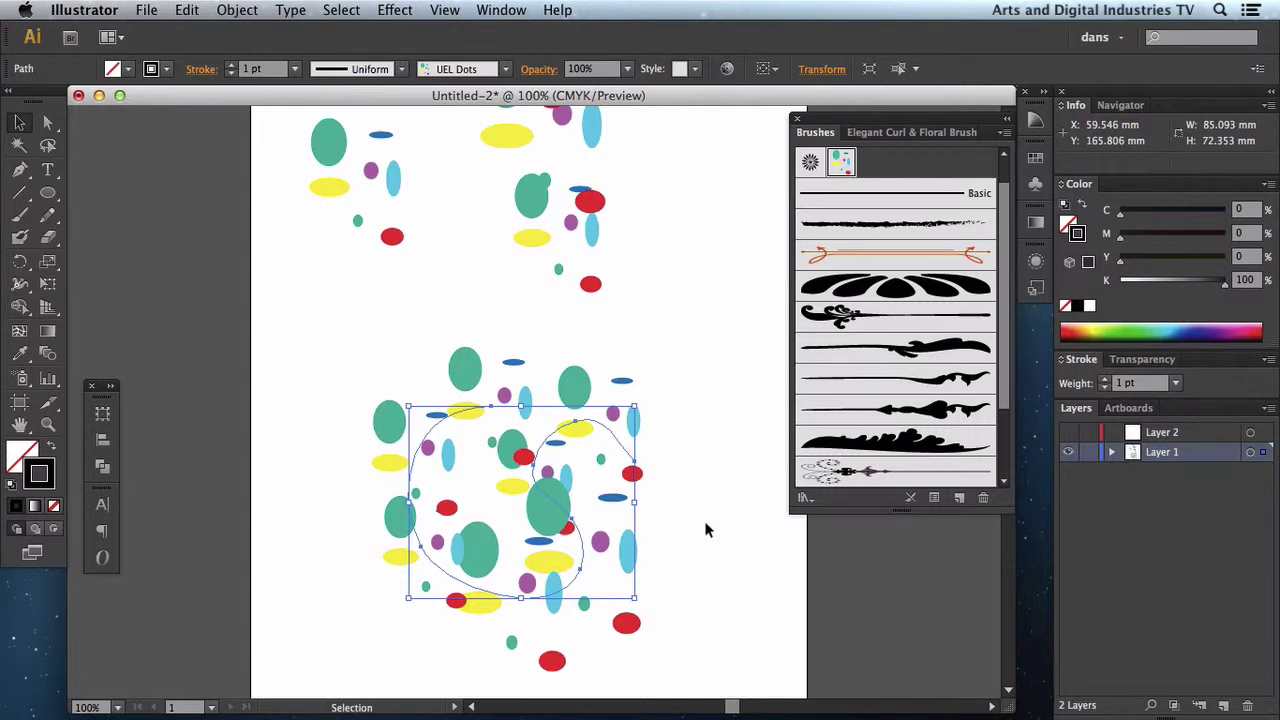
- Delete both painted UEL Dots trails from the artboard
{"action": "left_click", "coordinate": [372, 172], "text": "shift"}
{"action": "key", "text": "super+z"}
{"action": "left_click_drag", "start_coordinate": [691, 240], "coordinate": [530, 441]}
{"action": "key", "text": "BackSpace"}
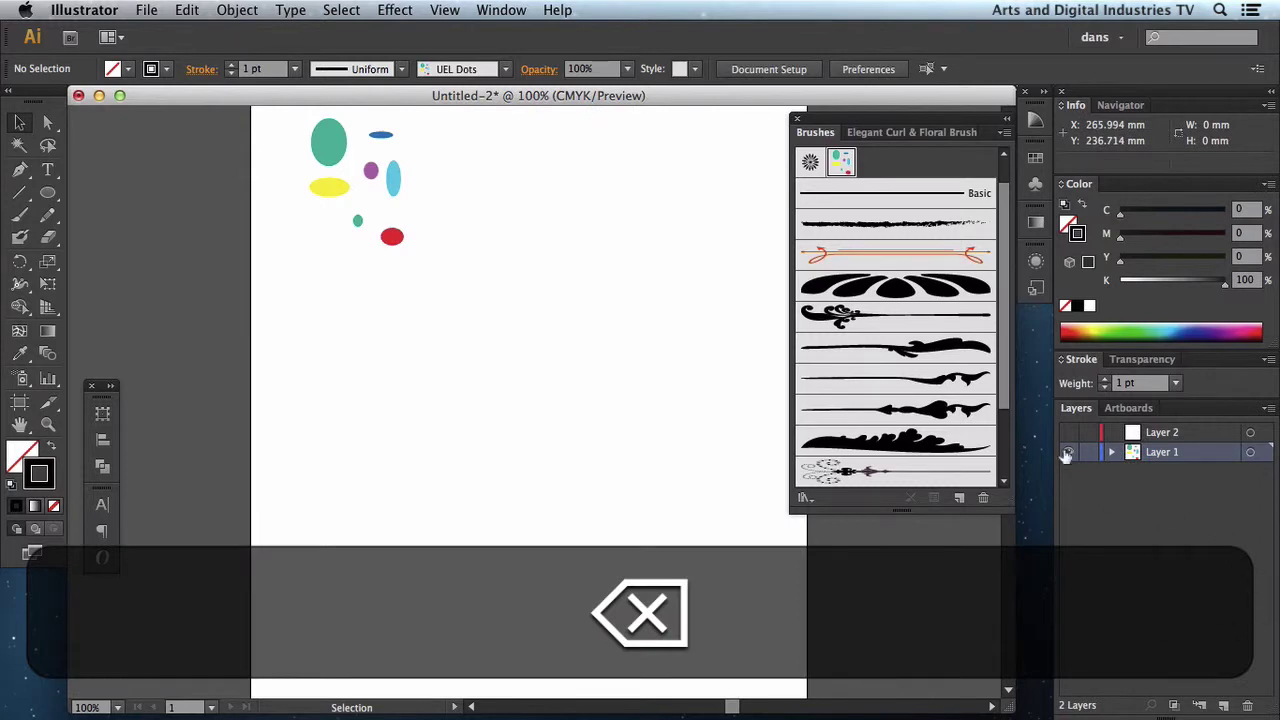
- Make Layer 2 the active layer and hide Layer 1's source ellipses
{"action": "left_click", "coordinate": [1140, 433]}
{"action": "left_click", "coordinate": [1068, 452]}
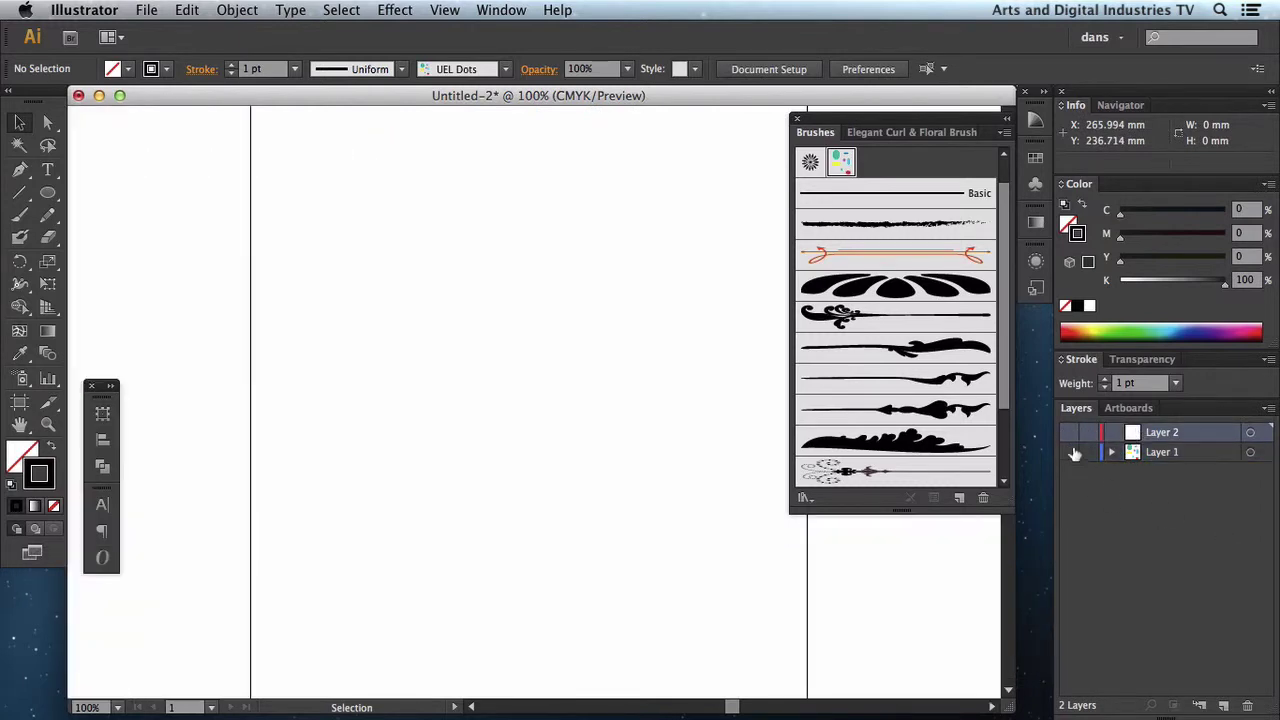
{"action": "key", "text": "b"}
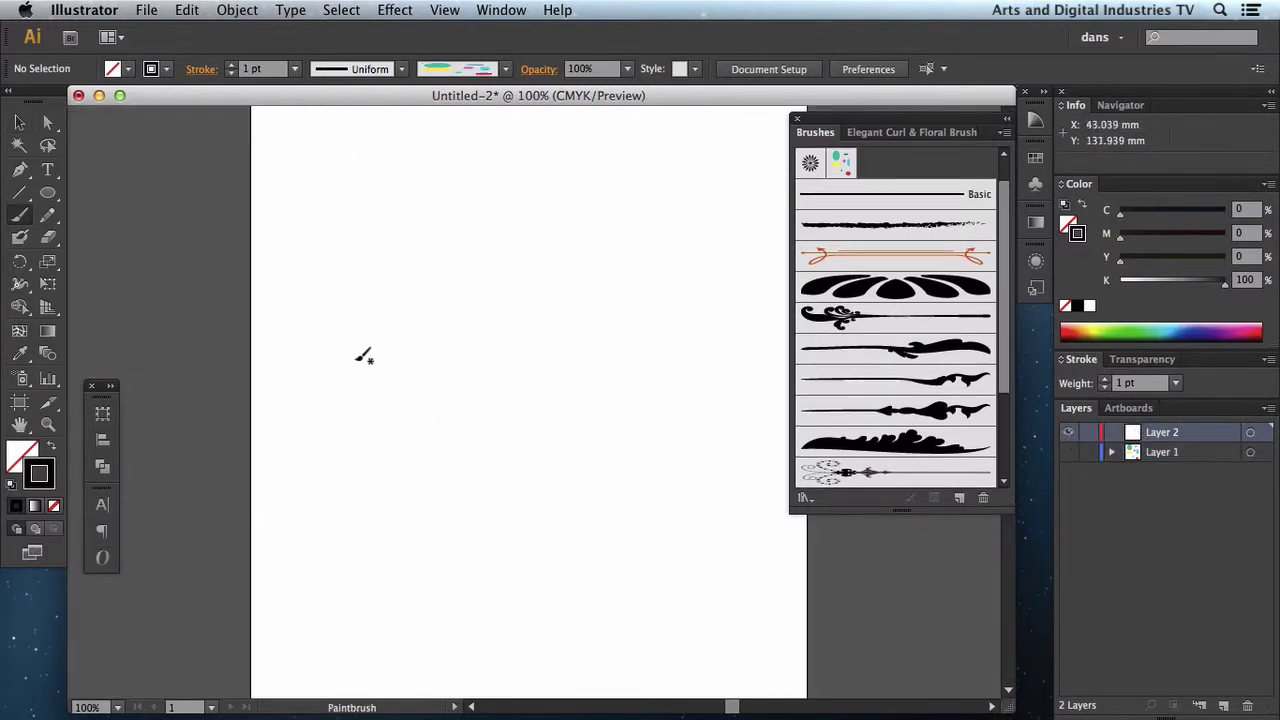